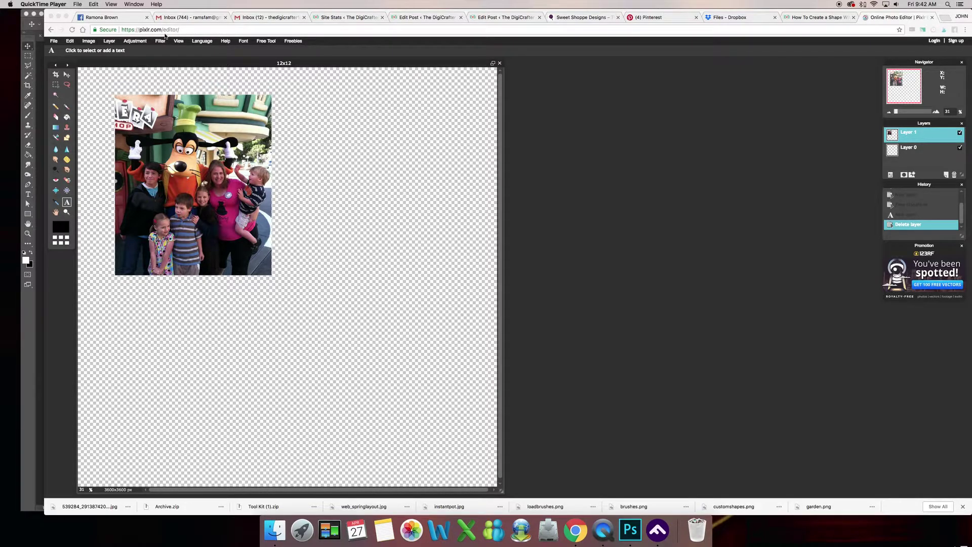
Open pixlr.com in a new browser tab and launch the Pixlr Editor web app
click(946, 18)
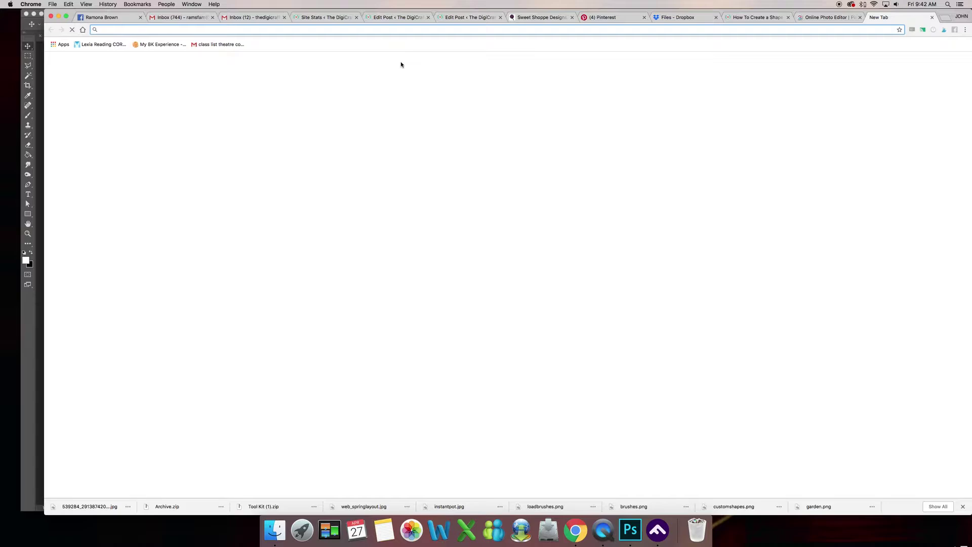
text(pixlr)
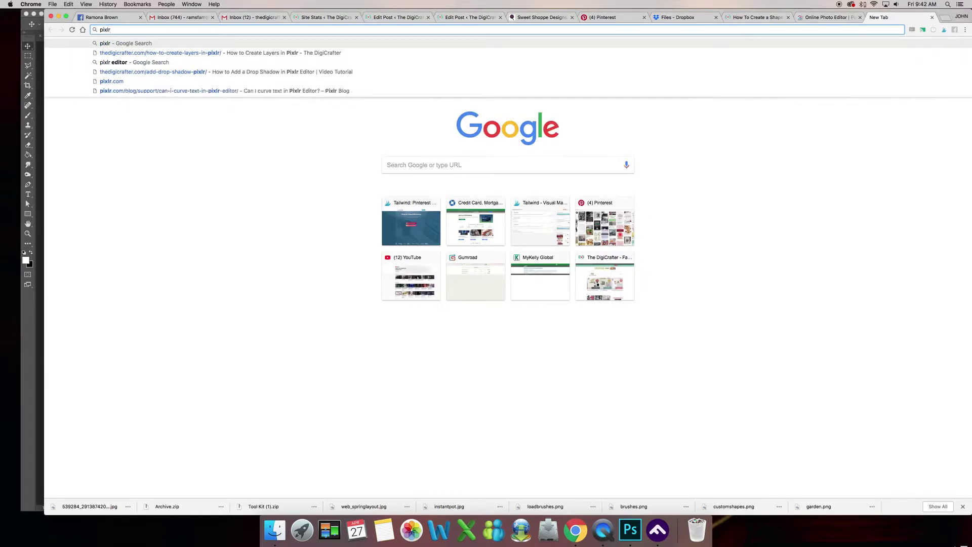
text(.com)
key(Return)
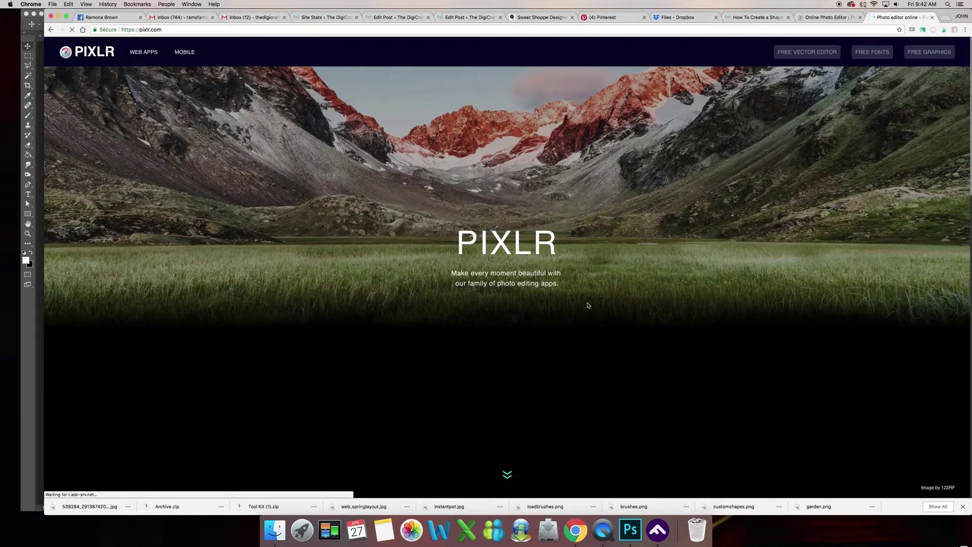
click(508, 474)
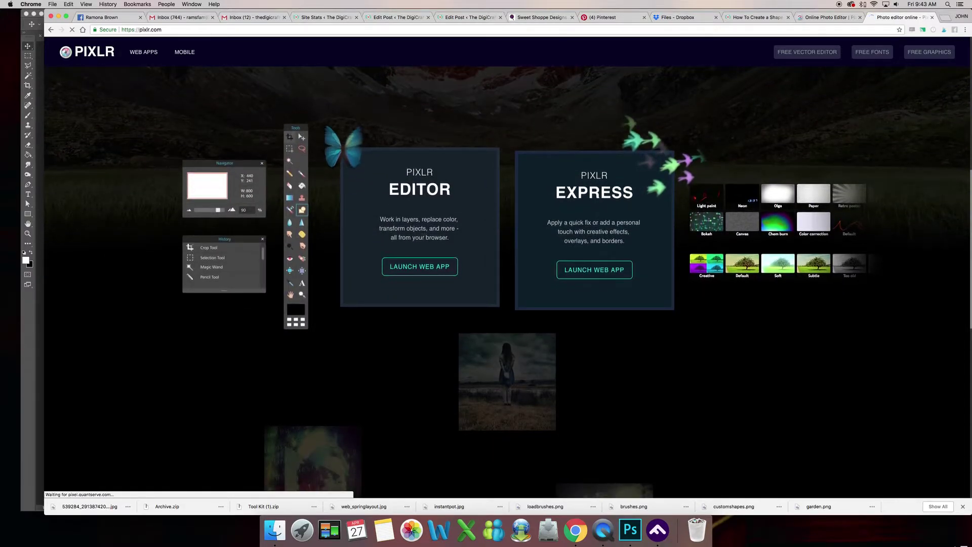
click(422, 262)
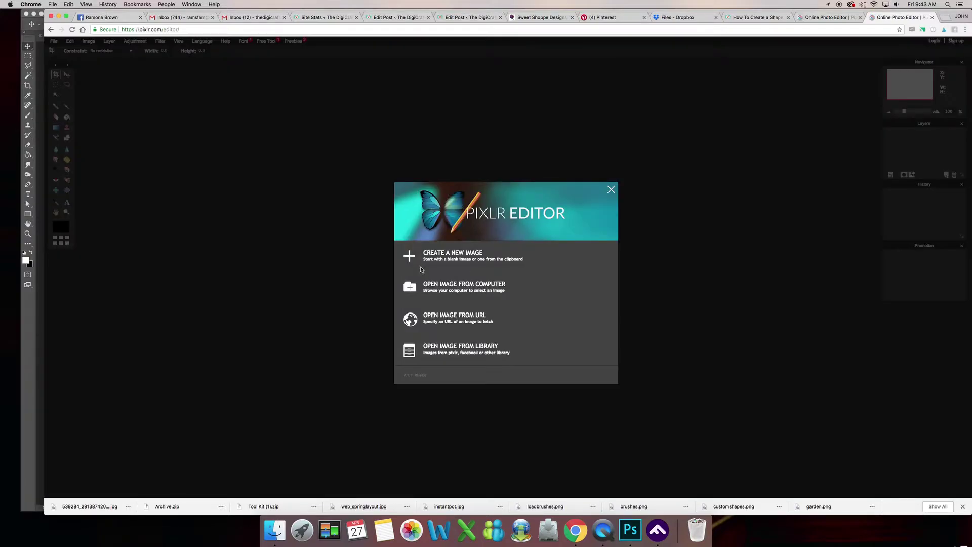
Create a new blank 3600 x 3600 px image with a transparent background
click(448, 252)
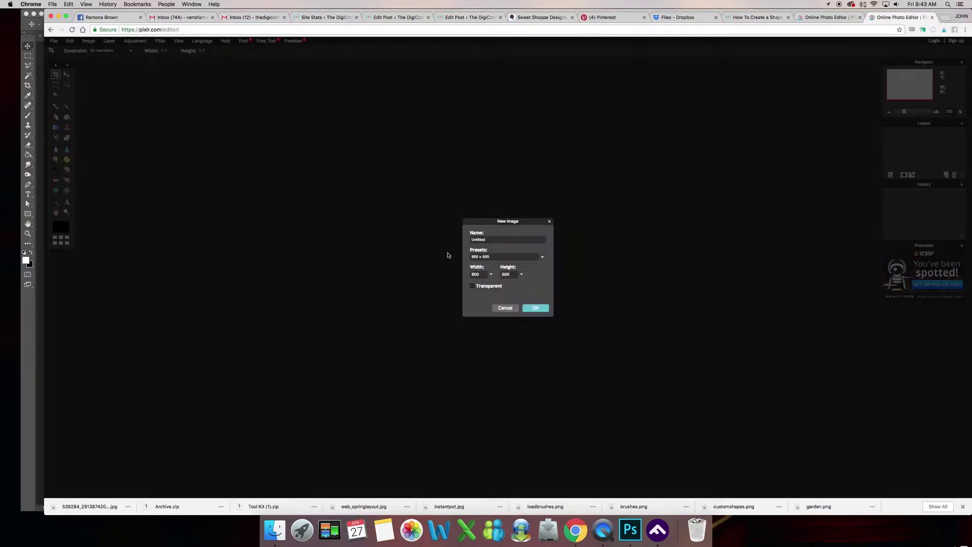
click(478, 257)
click(474, 261)
double_click(506, 274)
text(36)
click(476, 286)
click(535, 308)
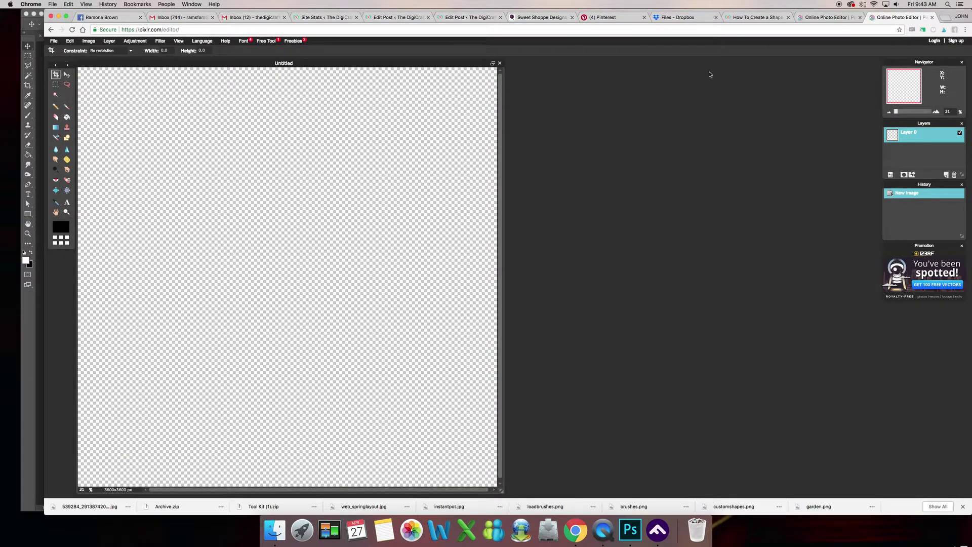
Switch to the 12x12 document and reposition the family photo in the upper-left part of the canvas
click(829, 19)
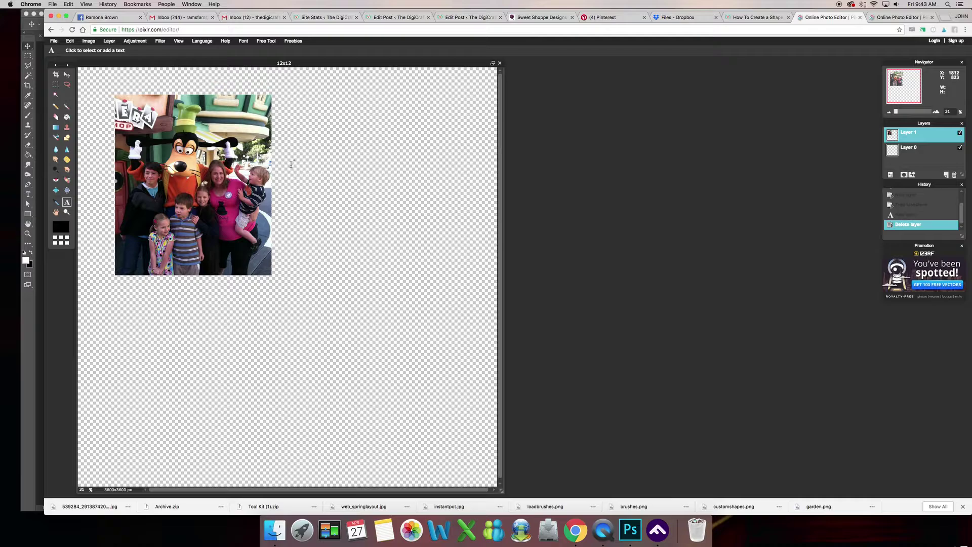
click(67, 75)
drag(160, 122, 275, 214)
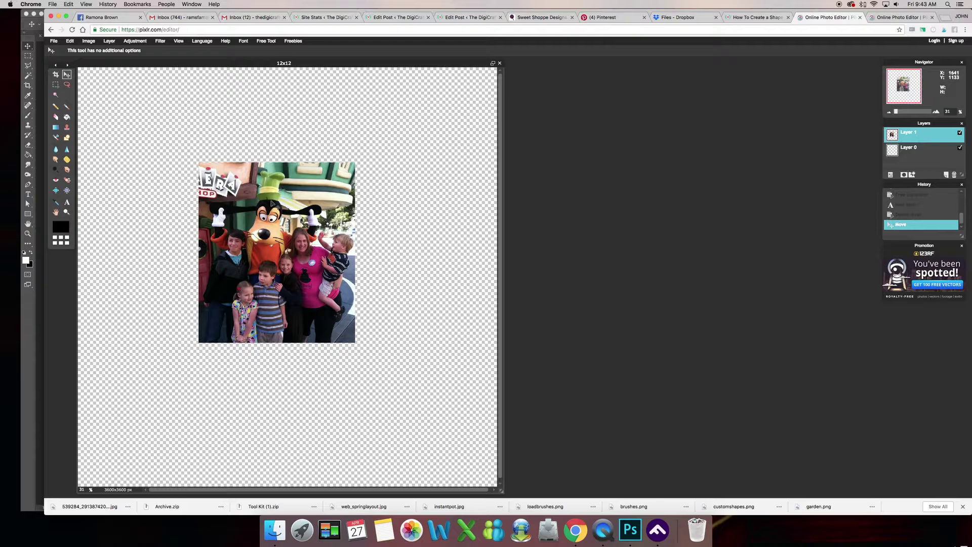
drag(277, 226, 206, 187)
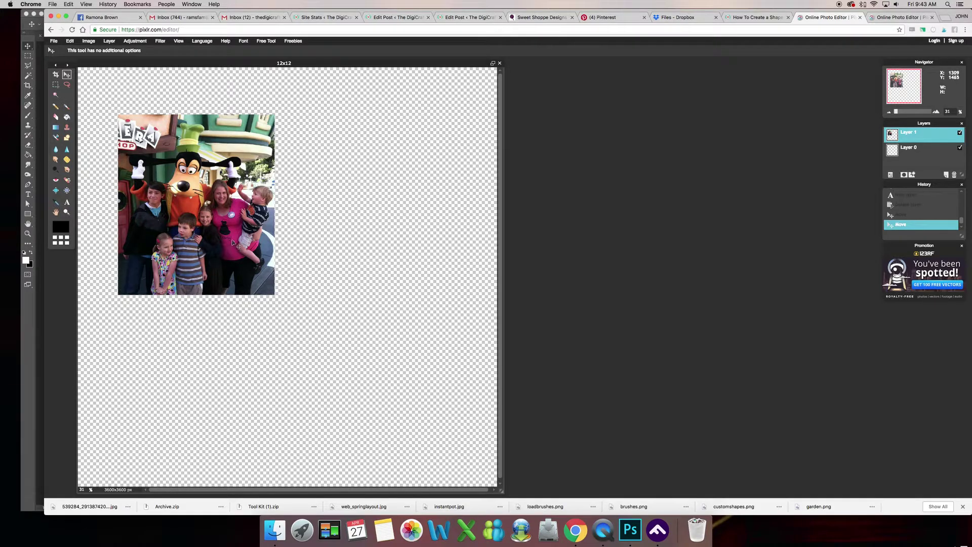
Duplicate the photo layer (Layer 1) and hide the duplicate
click(88, 42)
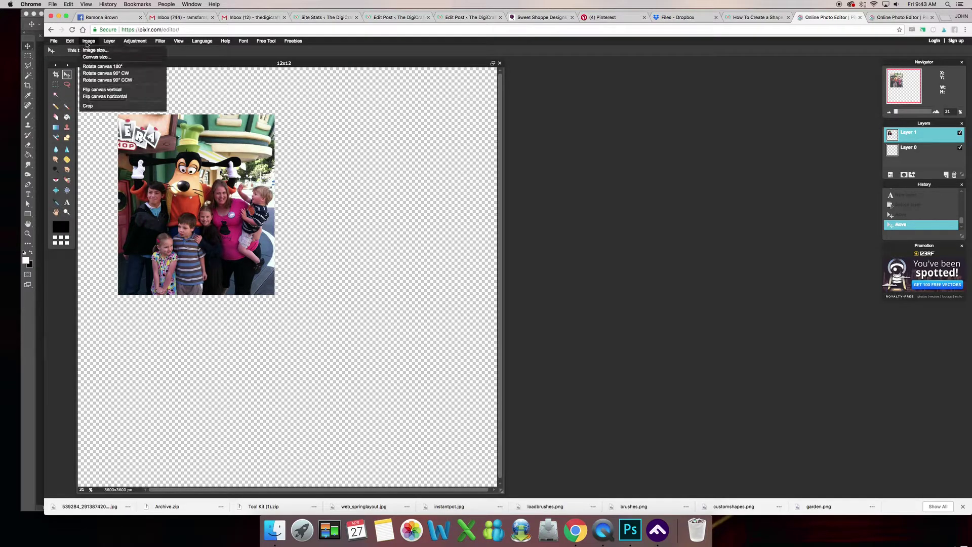
mouse_move(69, 42)
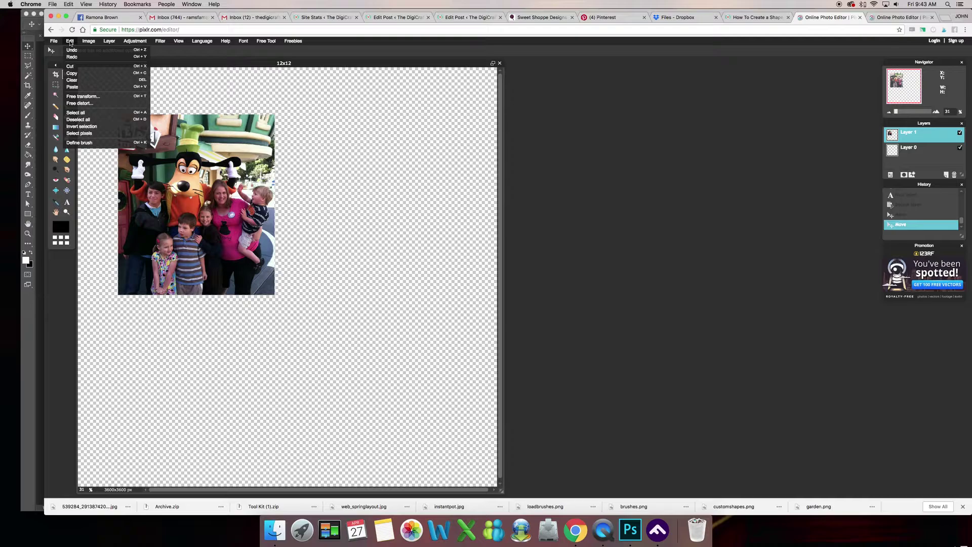
mouse_move(108, 42)
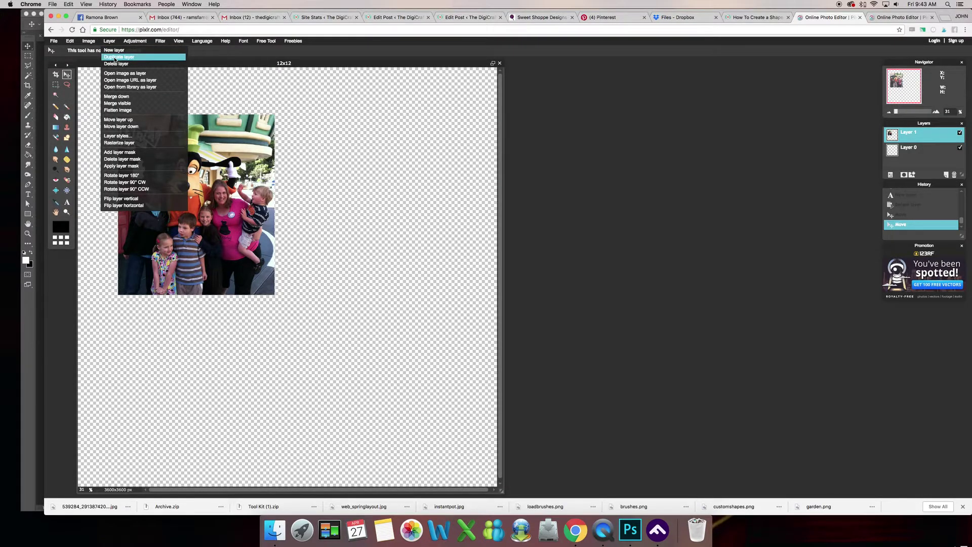
click(115, 57)
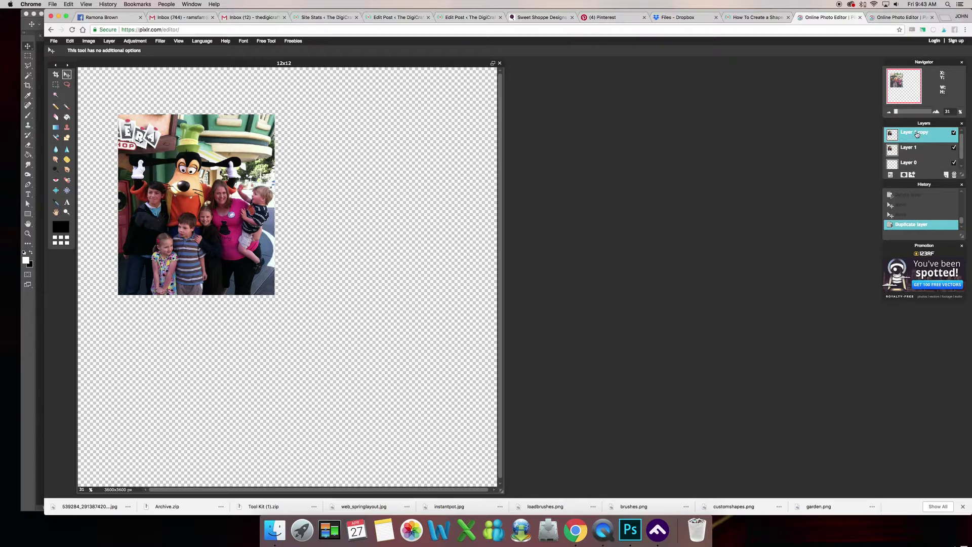
click(954, 133)
click(955, 133)
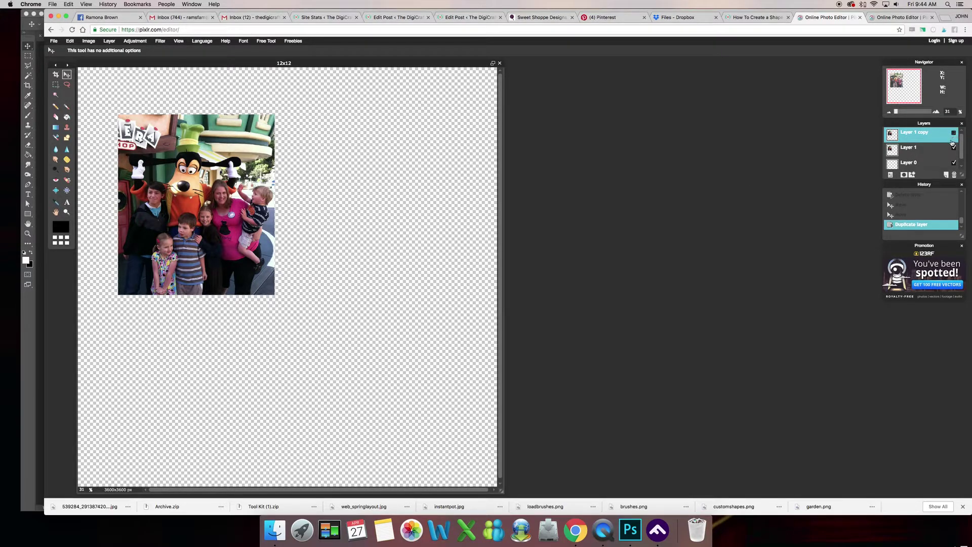
Move the original Layer 1 photo toward the canvas's lower right, show Layer 1 copy for comparison and hide it again
click(920, 150)
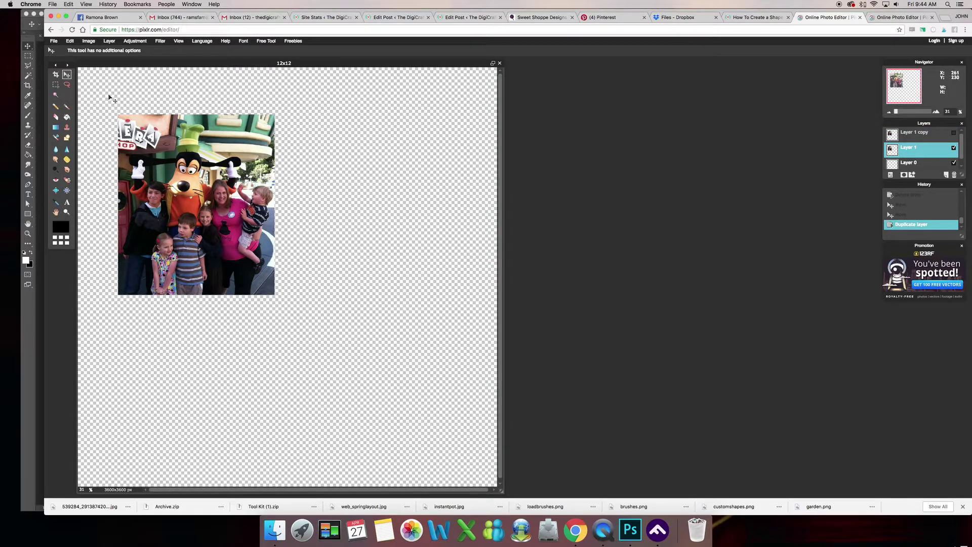
drag(167, 155, 343, 300)
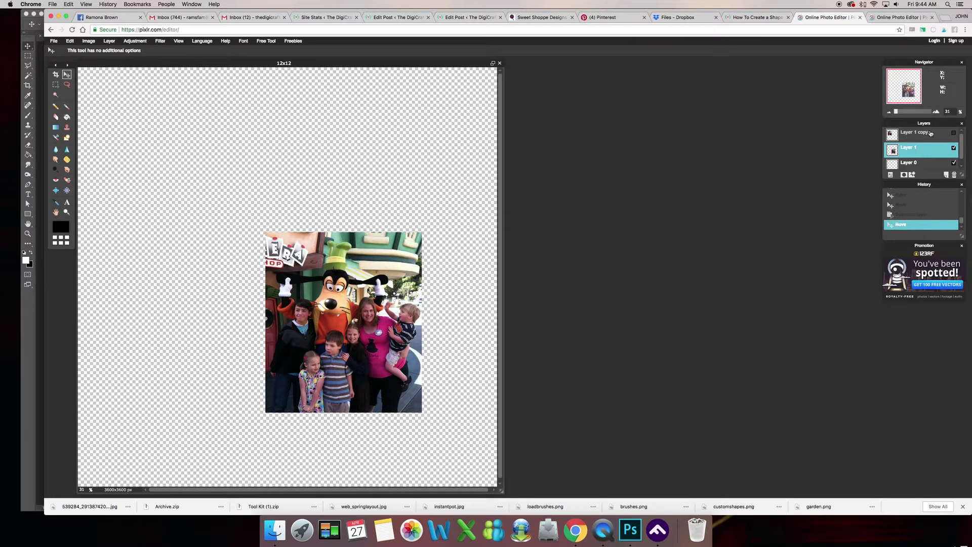
click(955, 133)
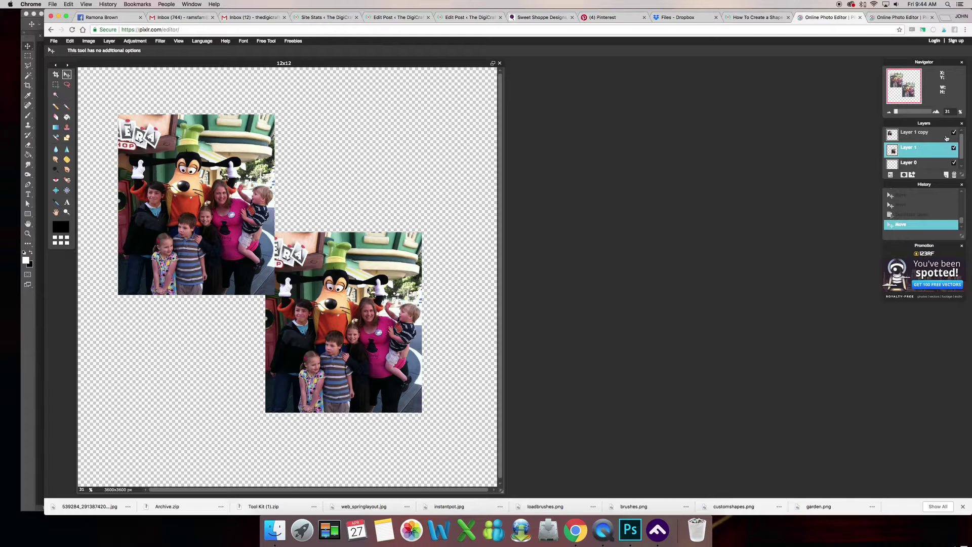
click(951, 133)
click(954, 133)
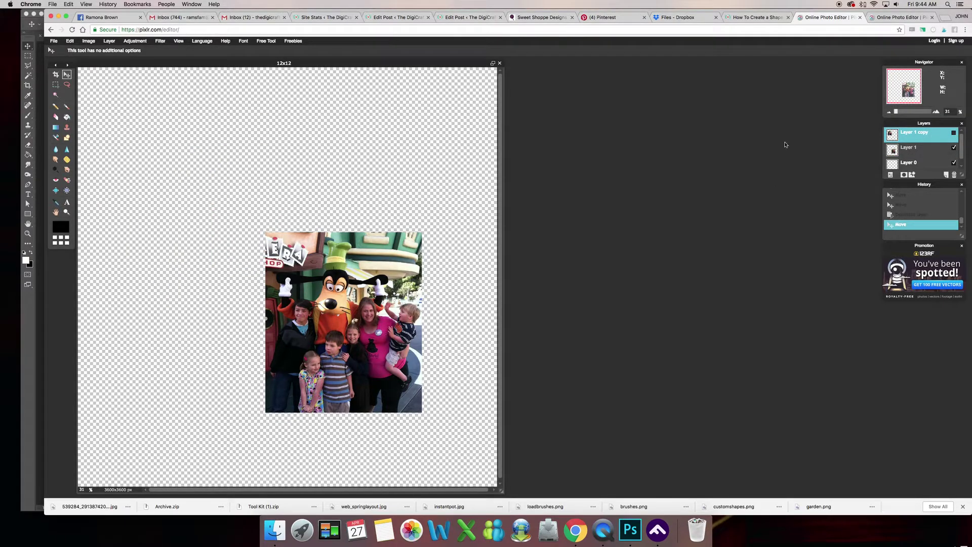
Centre the original Layer 1 photo and enlarge it with Free Transform to fill most of the canvas
click(927, 148)
drag(358, 311, 293, 272)
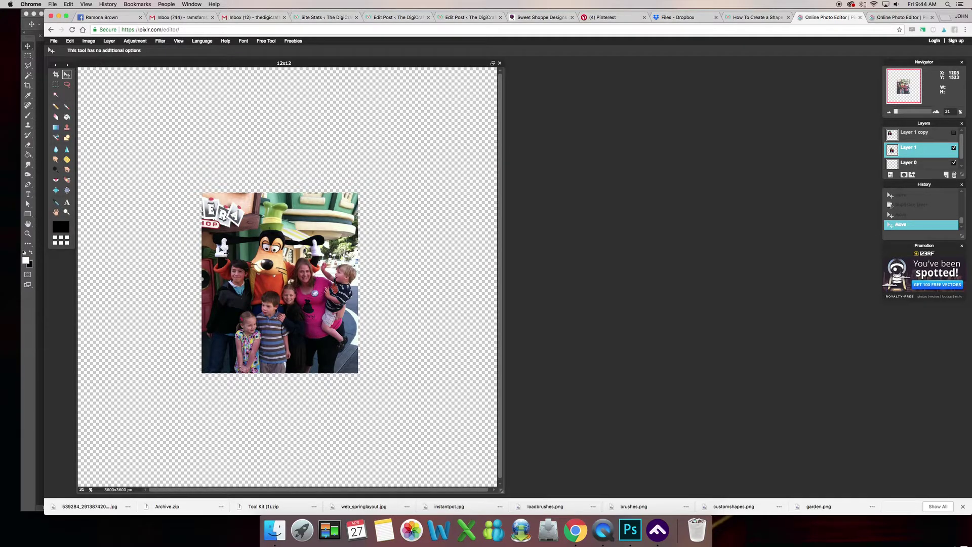
click(69, 42)
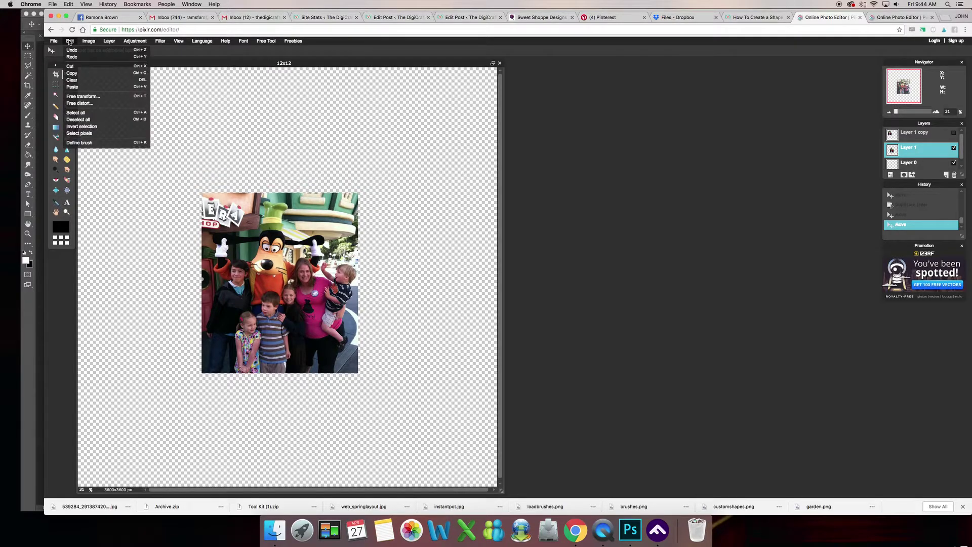
click(72, 98)
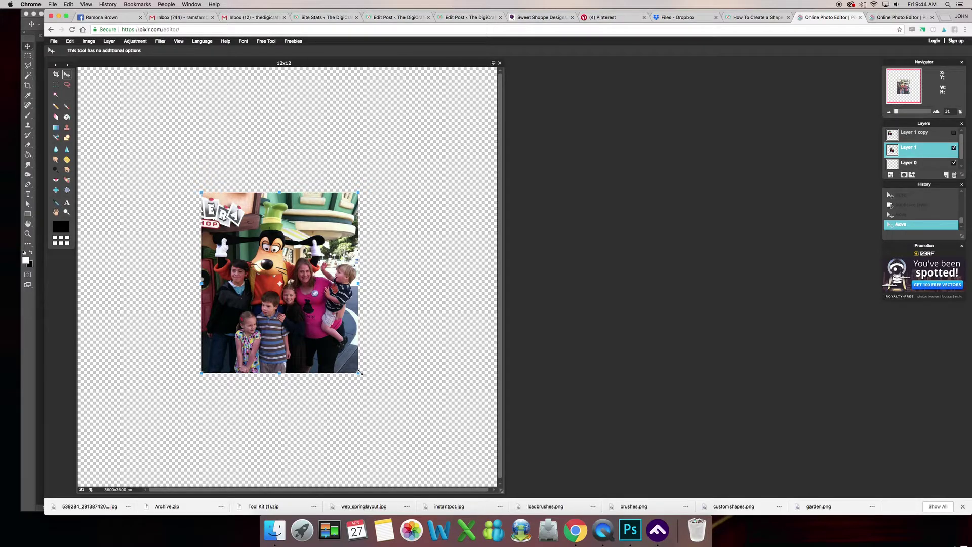
drag(359, 373, 476, 477)
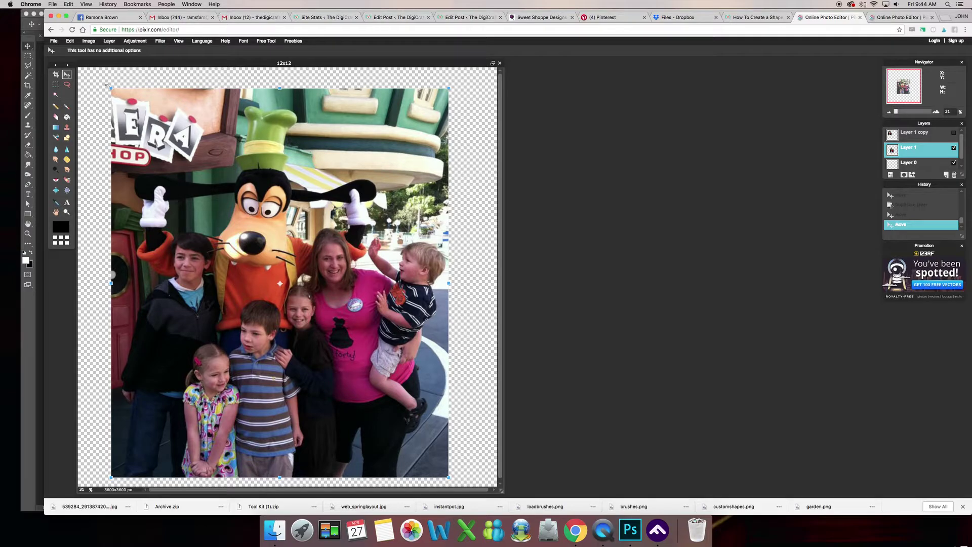
drag(111, 89, 128, 108)
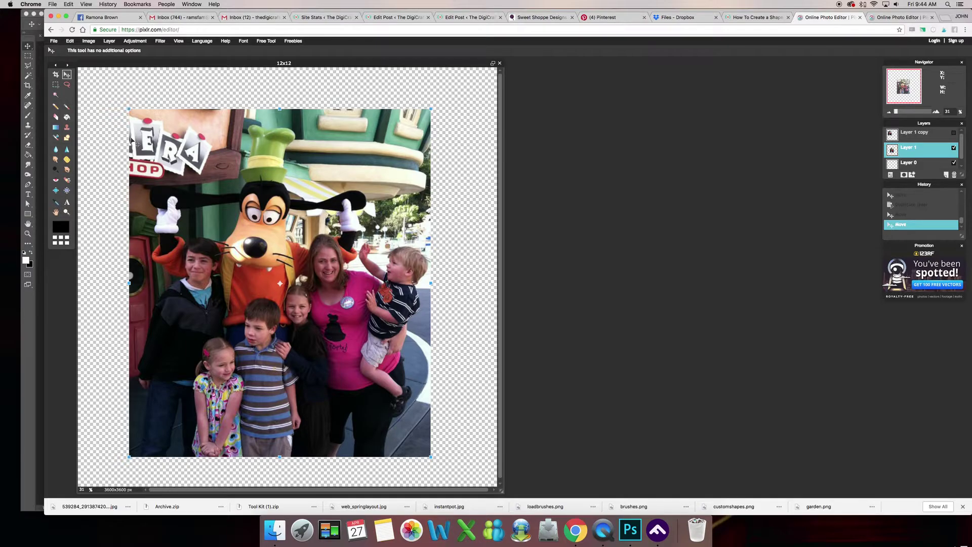
click(69, 75)
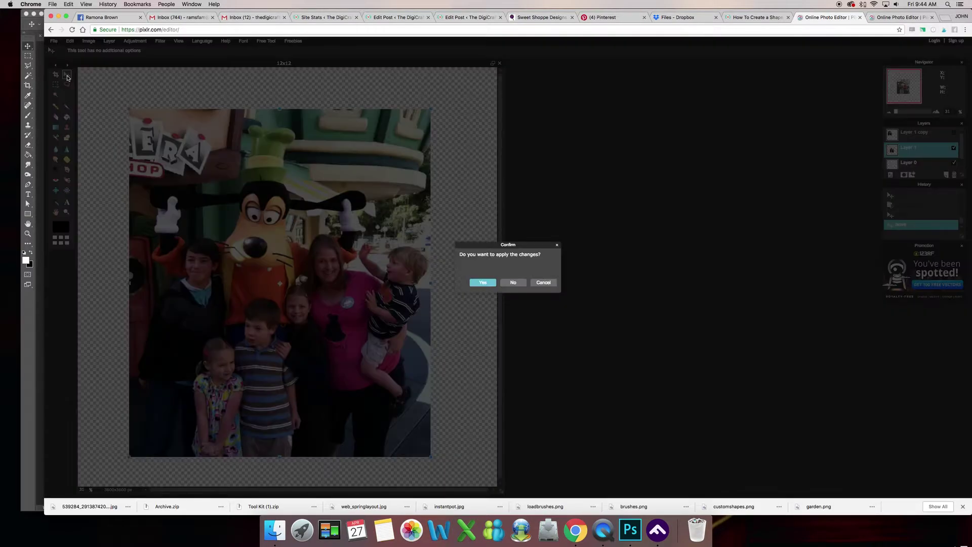
click(484, 283)
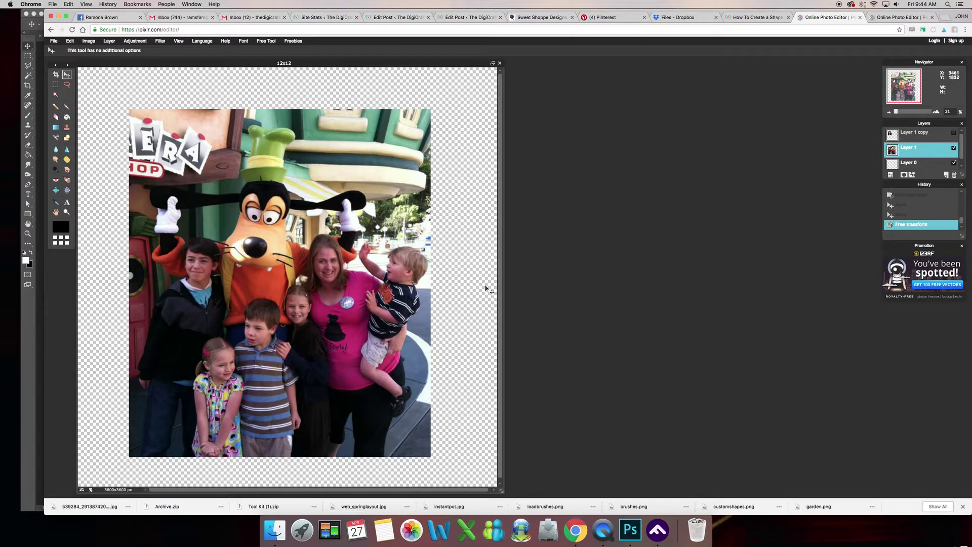
drag(336, 268, 348, 261)
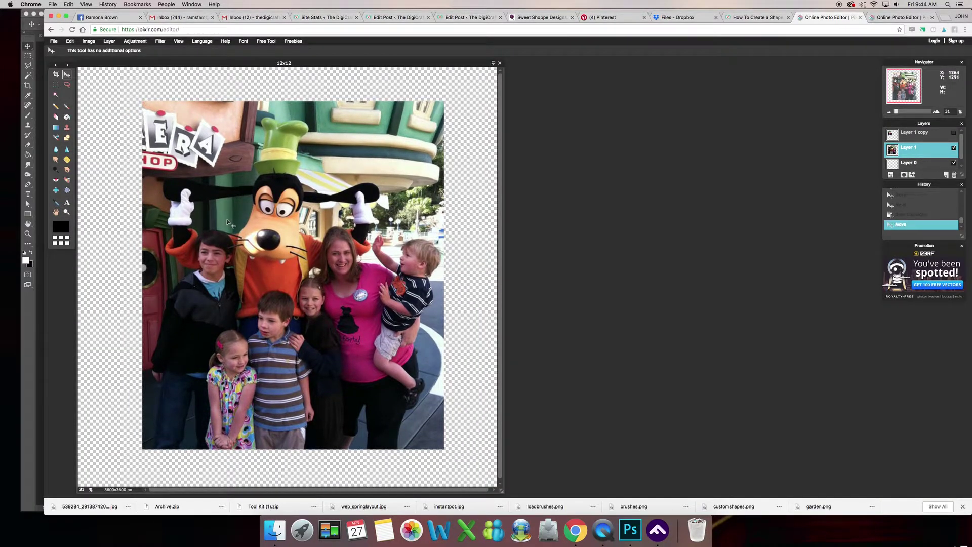
Turn the Layer 1 photo black and white with Hue & Saturation, setting saturation to -100 and raising lightness slightly
click(135, 42)
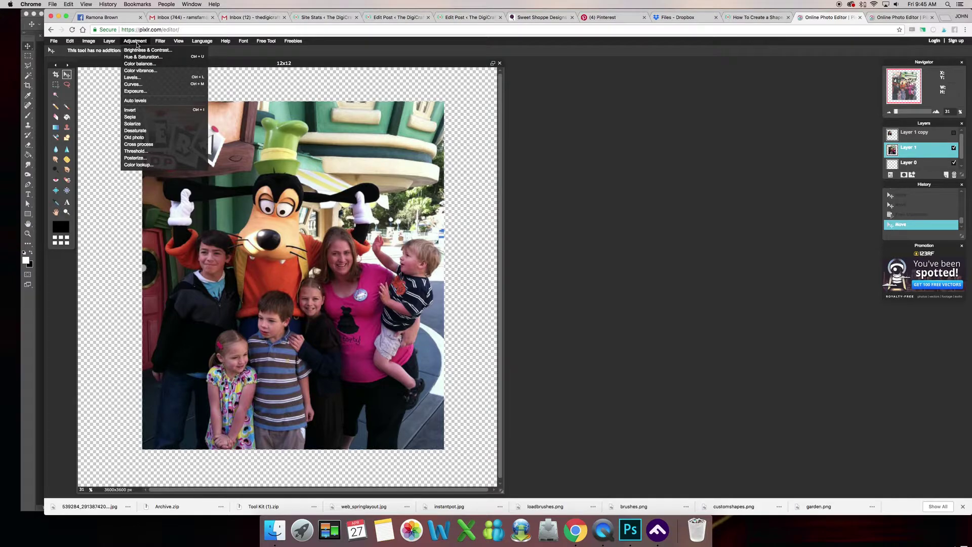
click(138, 57)
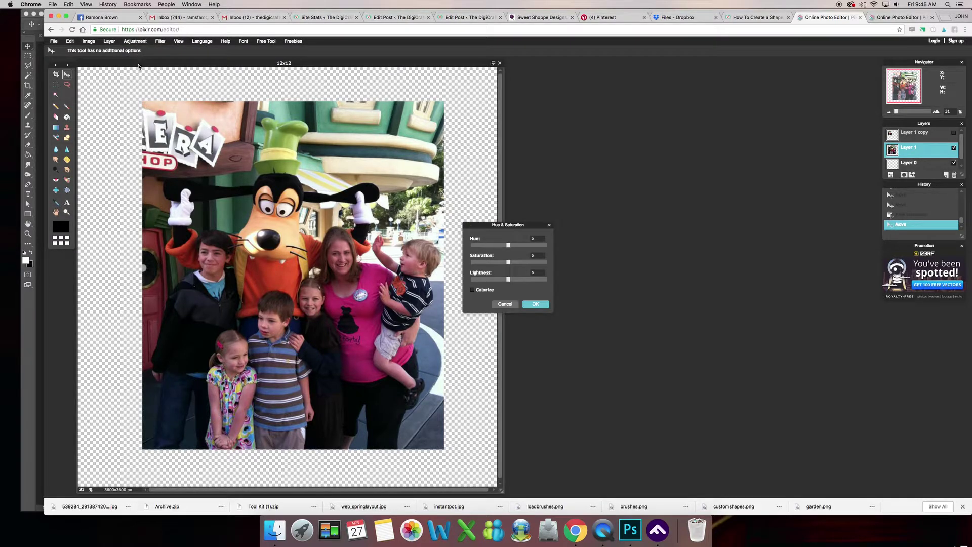
drag(551, 224, 634, 213)
drag(590, 251, 551, 253)
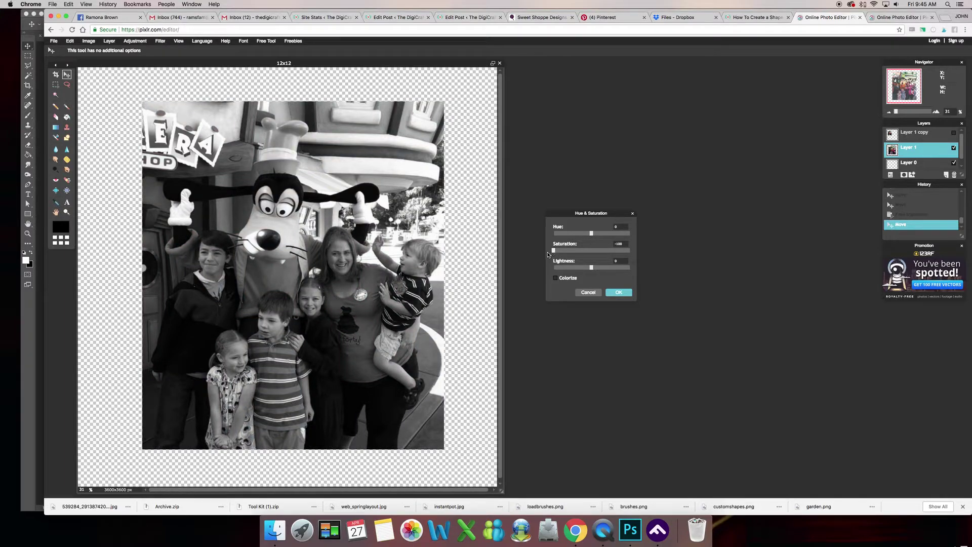
drag(591, 269, 595, 269)
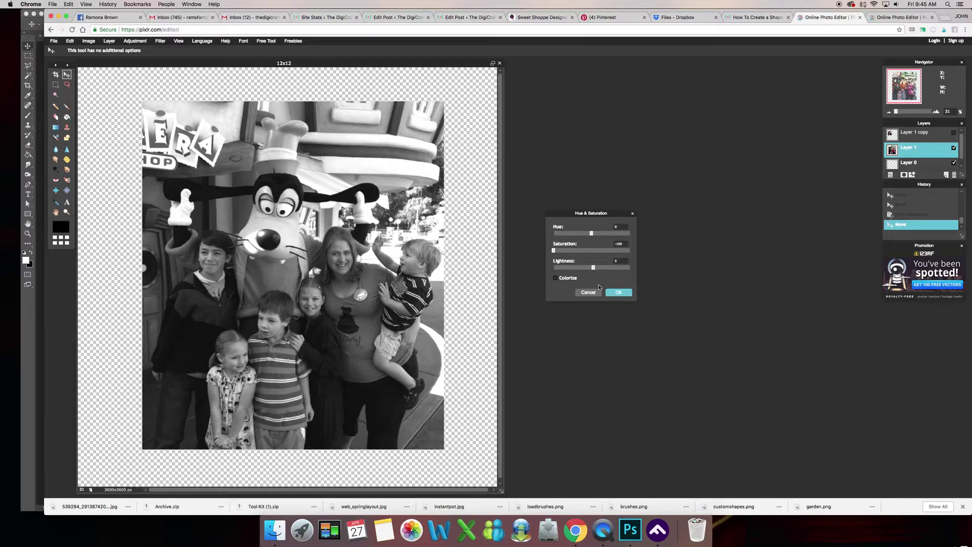
drag(594, 269, 593, 270)
click(613, 294)
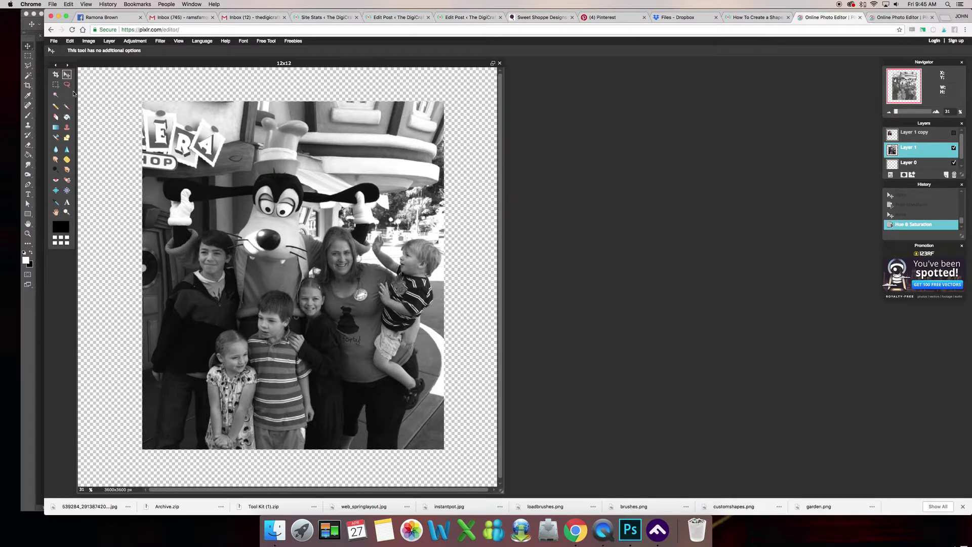
Add tdc_vaca_paper1.jpg from the tdc_vaca_mini folder as a new layer and place it beneath the black-and-white photo layer
click(88, 42)
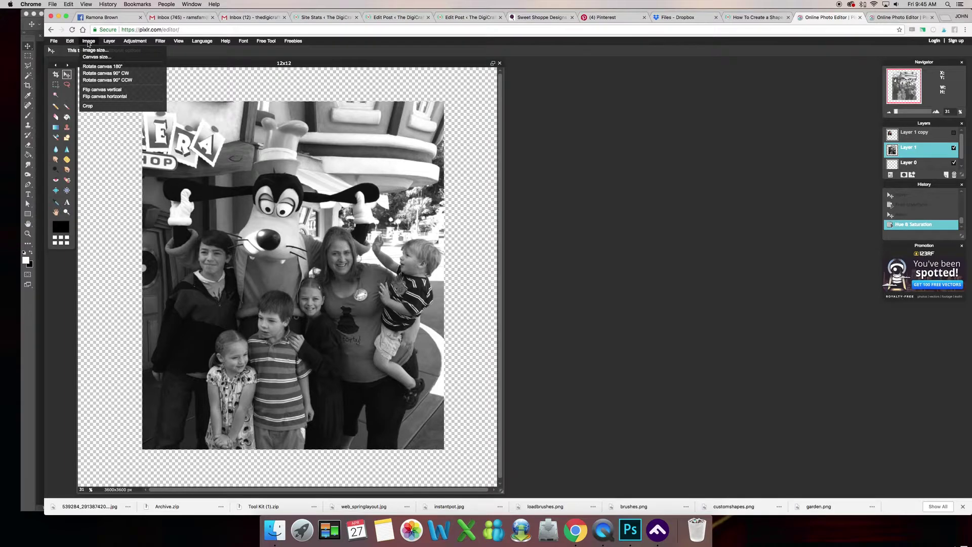
mouse_move(72, 43)
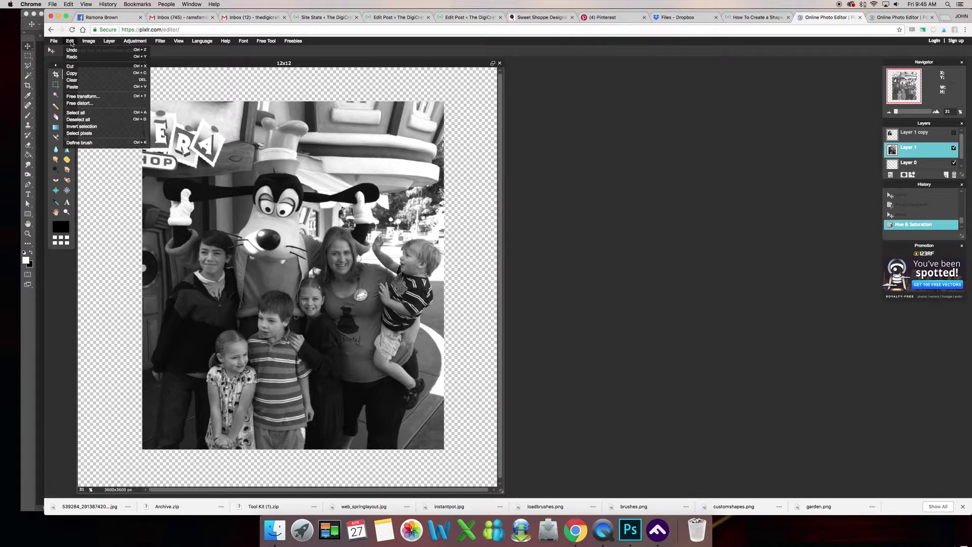
click(110, 42)
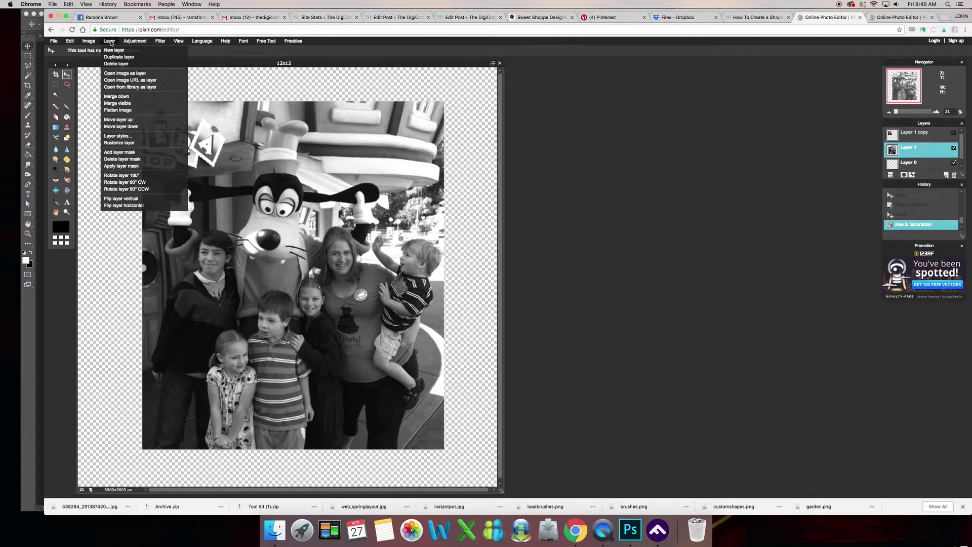
click(125, 73)
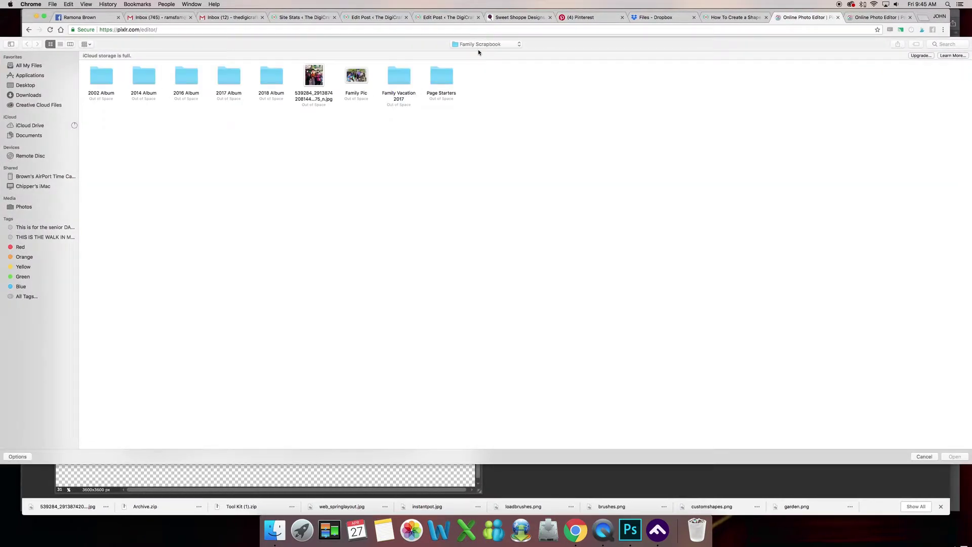
click(479, 46)
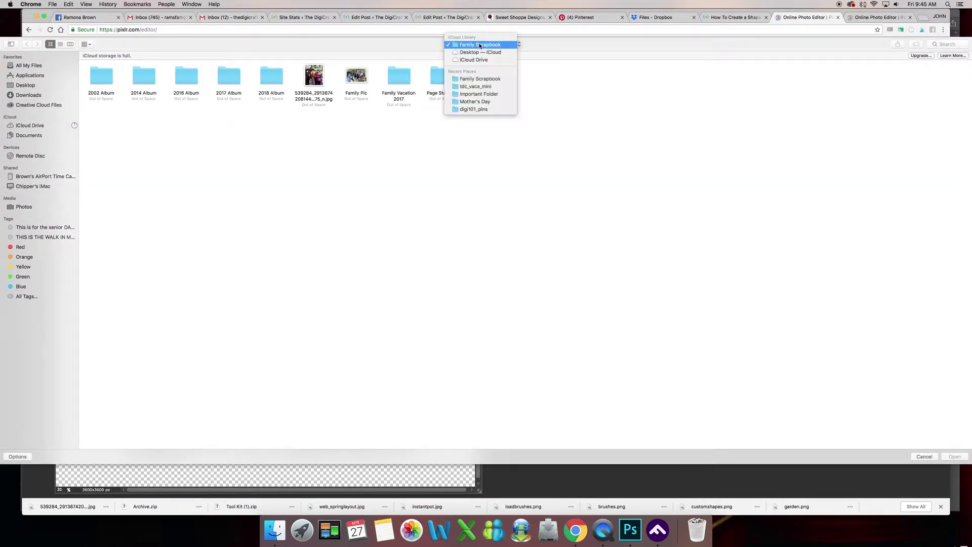
click(485, 87)
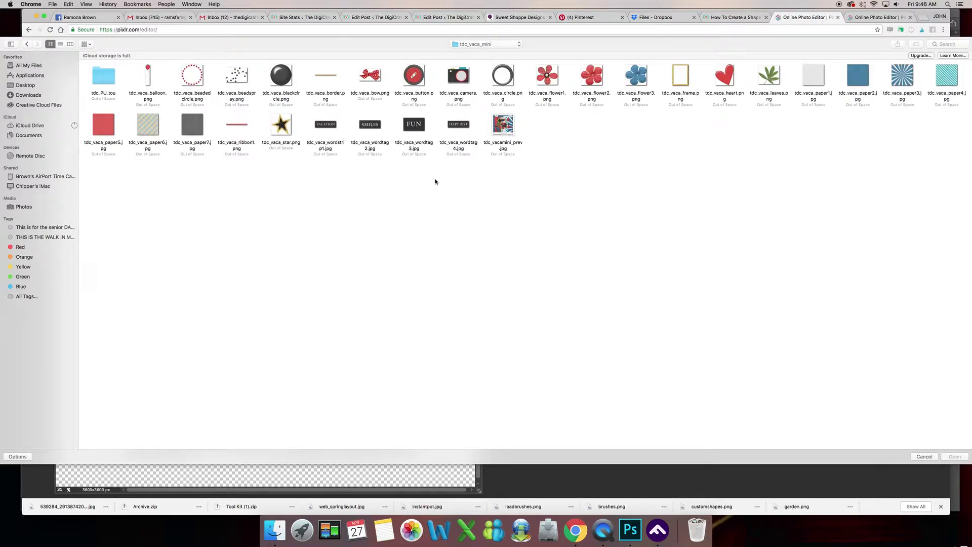
click(819, 79)
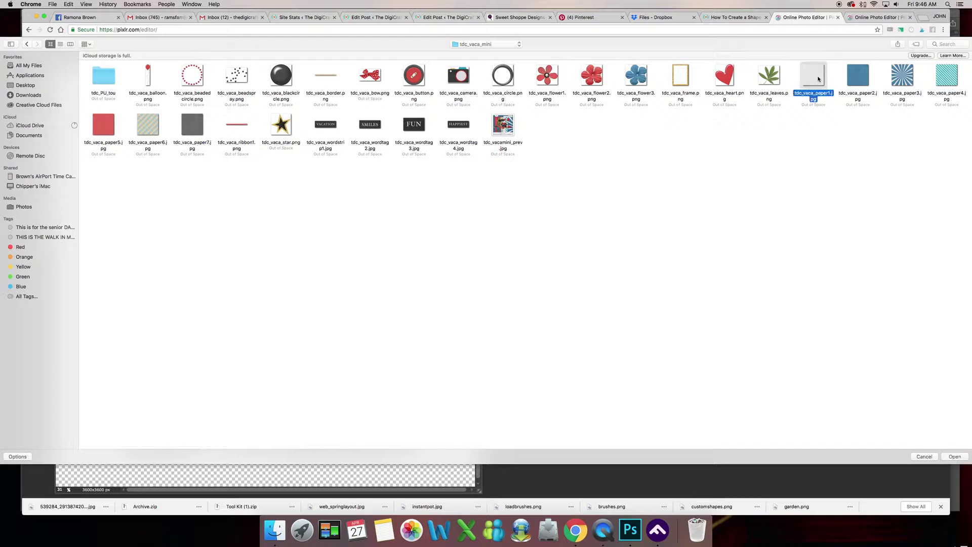
click(954, 456)
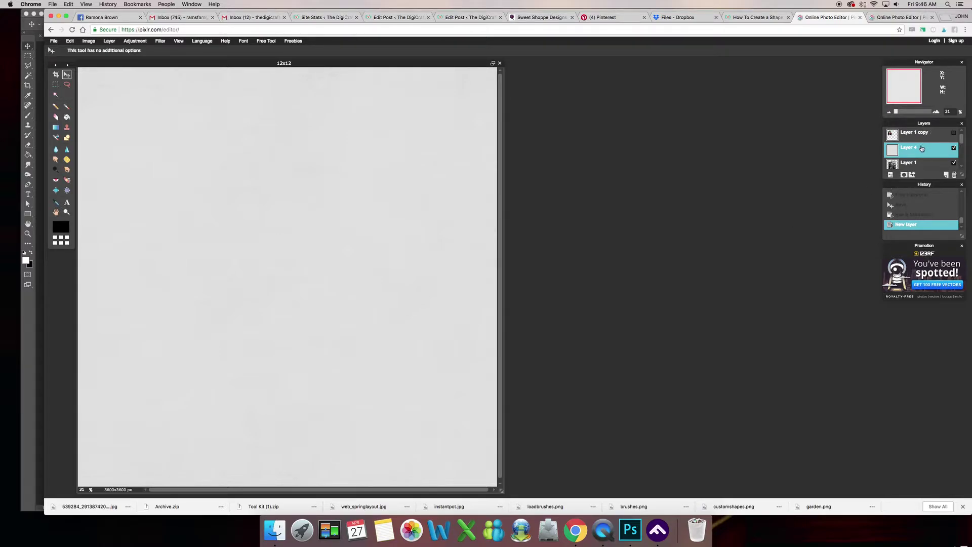
drag(923, 166, 922, 149)
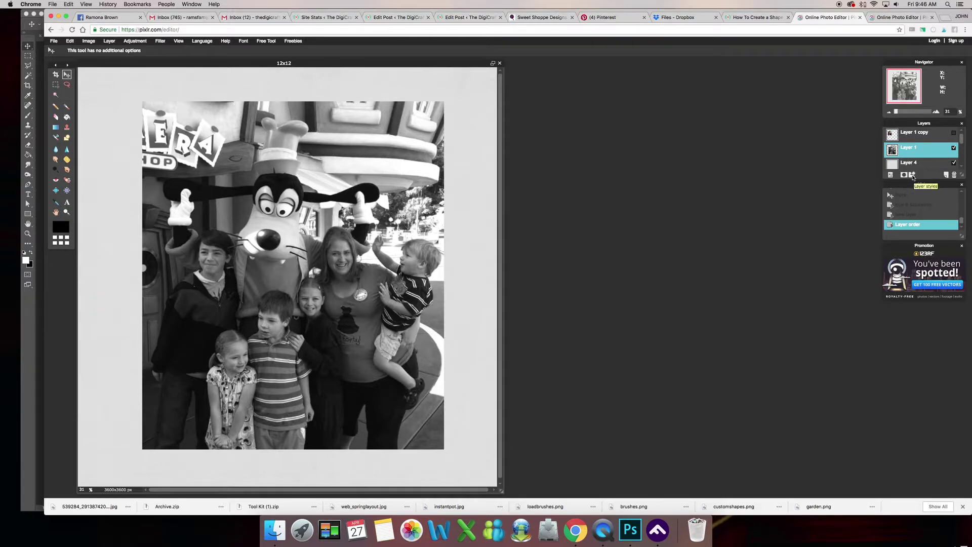
Check the layer styles and filters offered for the Layer 1 photo, and hide the tool options bar
click(912, 176)
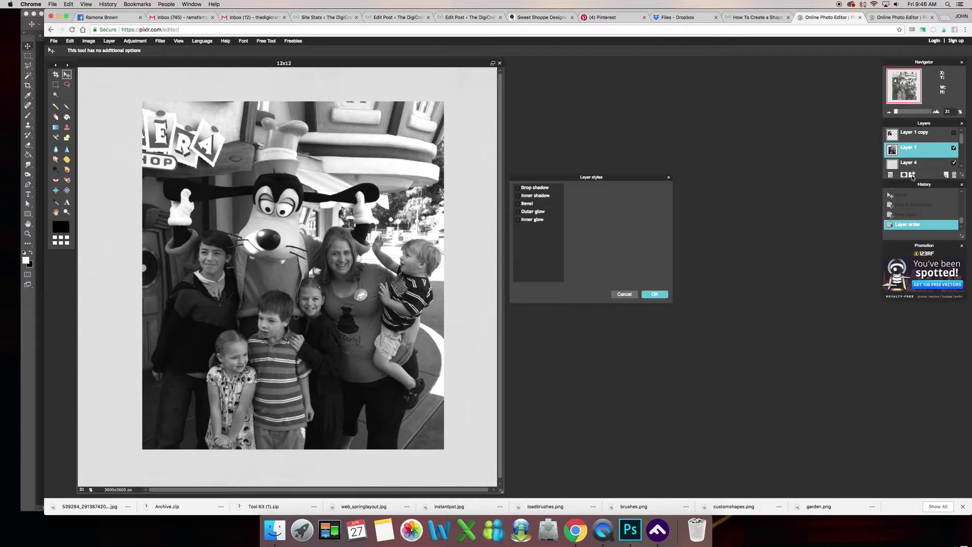
click(669, 178)
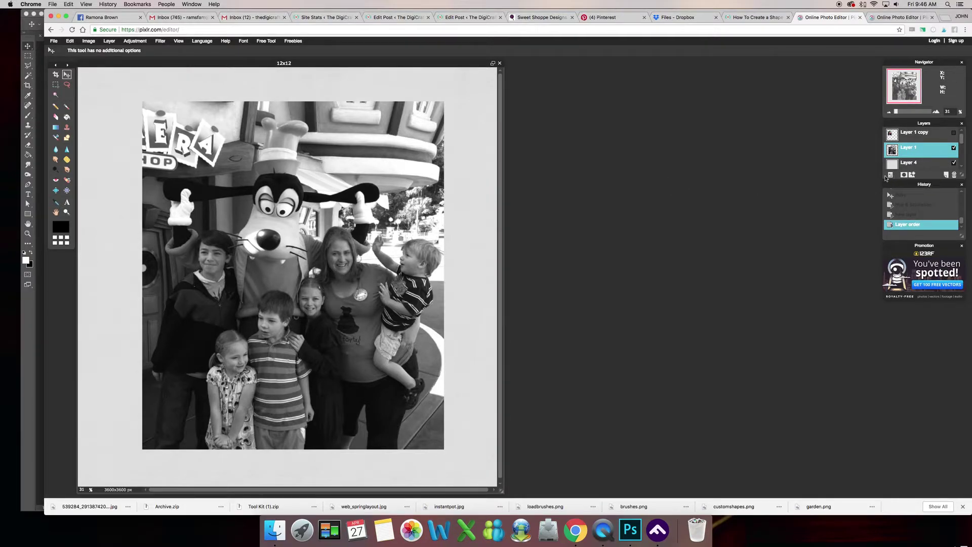
click(162, 42)
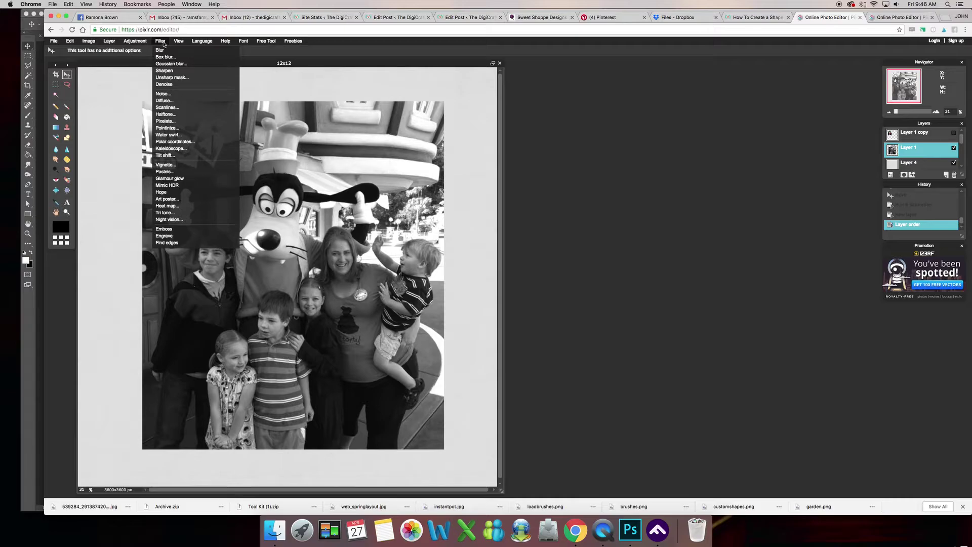
mouse_move(135, 43)
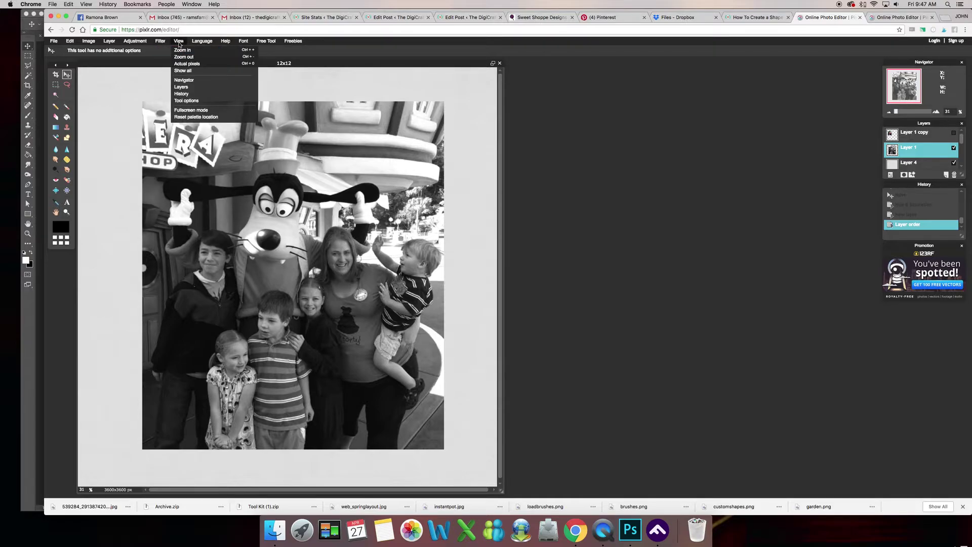
click(191, 100)
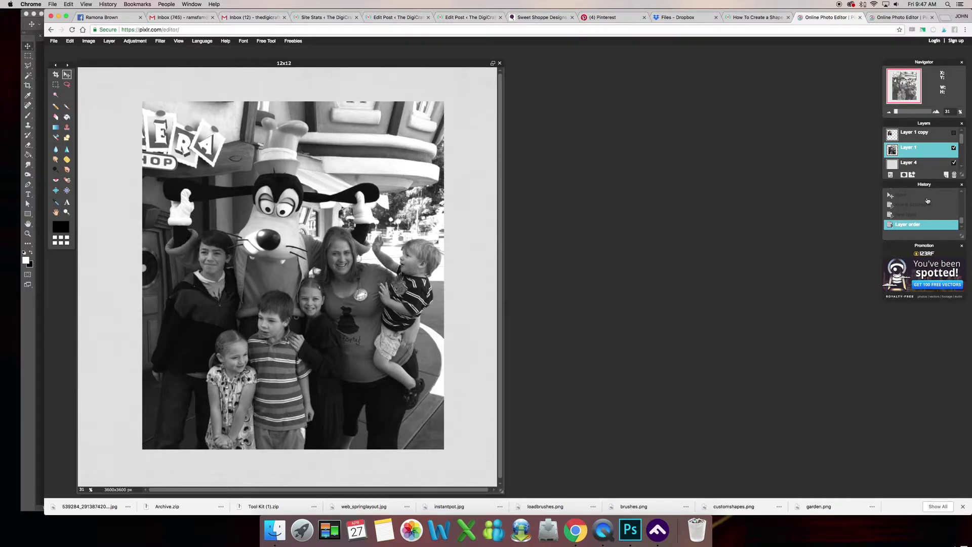
drag(962, 224, 964, 228)
Look through the image, edit, adjustment, filter and view commands for a way to change the photo layer's opacity
click(89, 42)
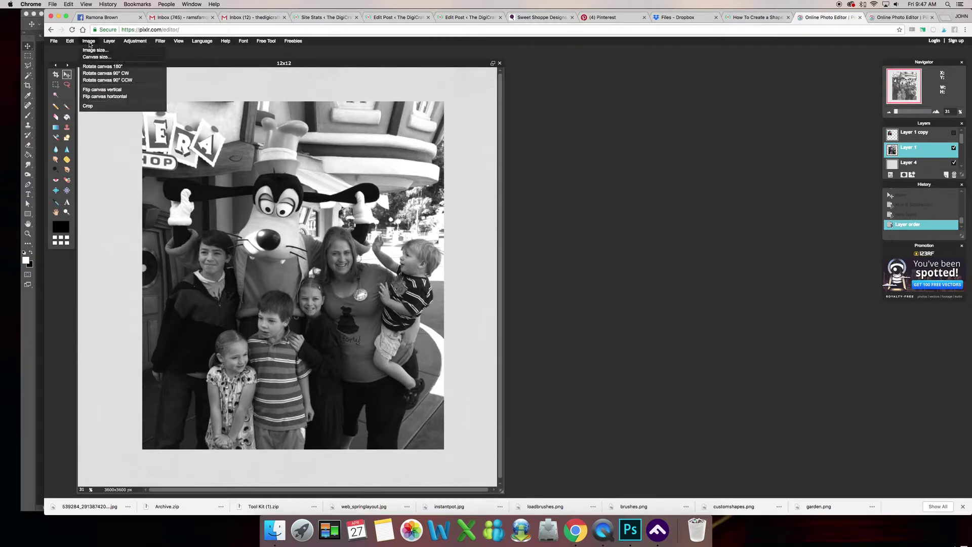
mouse_move(71, 44)
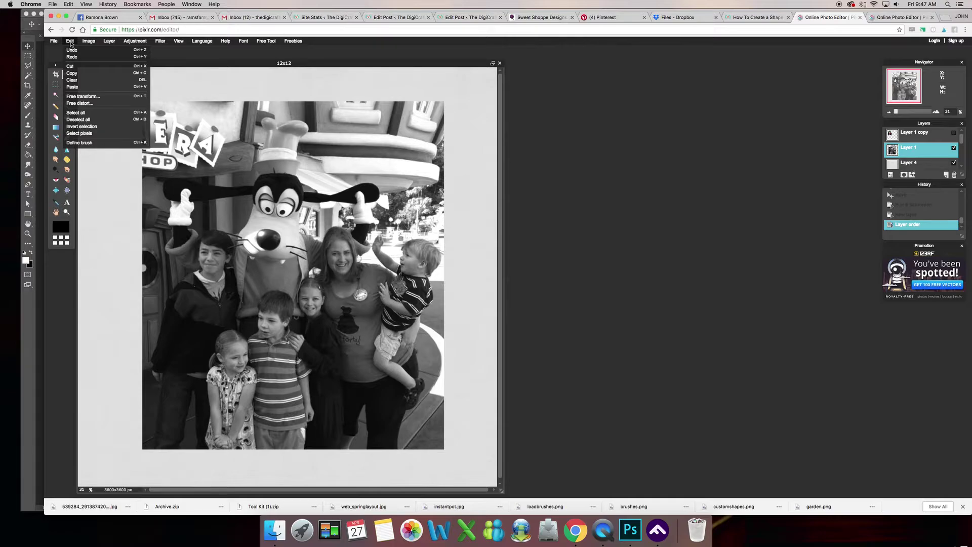
mouse_move(108, 44)
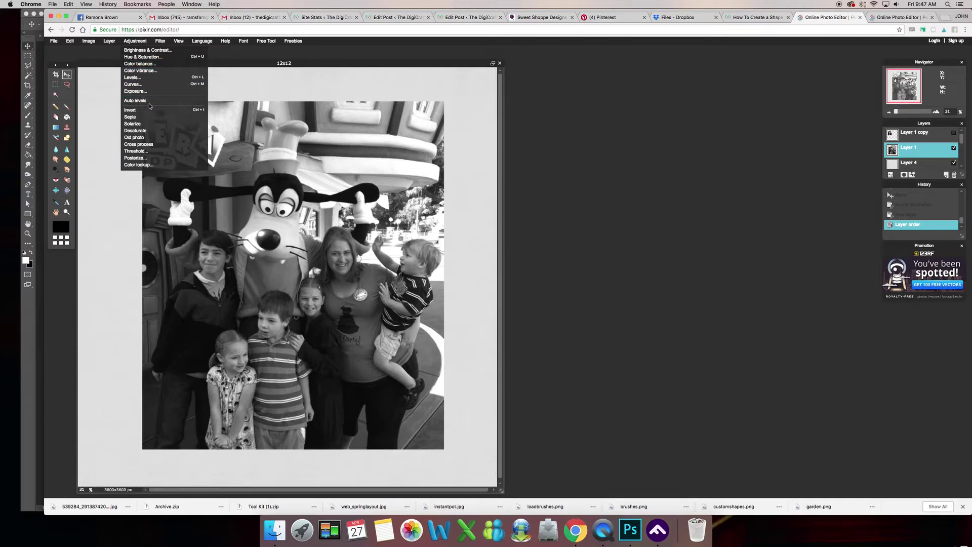
click(162, 43)
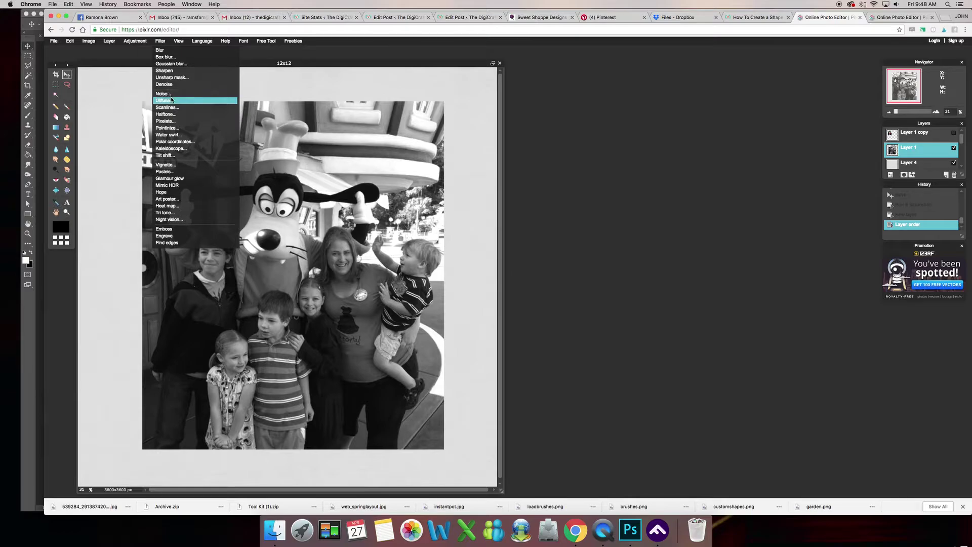
click(179, 43)
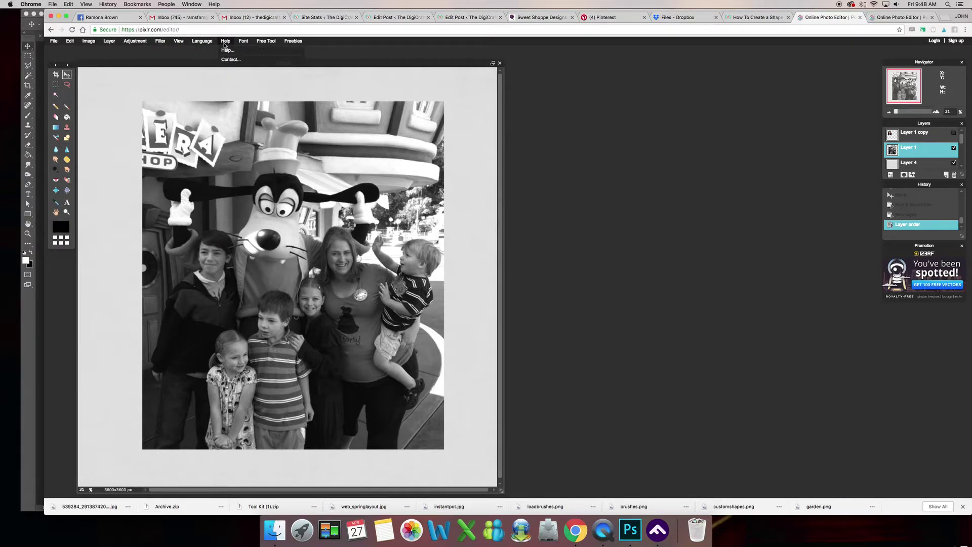
mouse_move(243, 44)
mouse_move(295, 43)
click(651, 171)
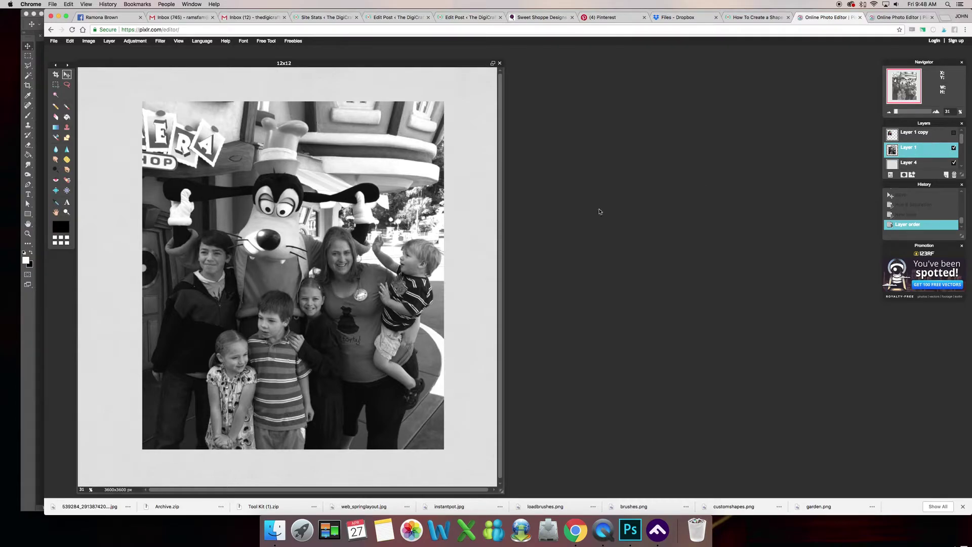
click(133, 41)
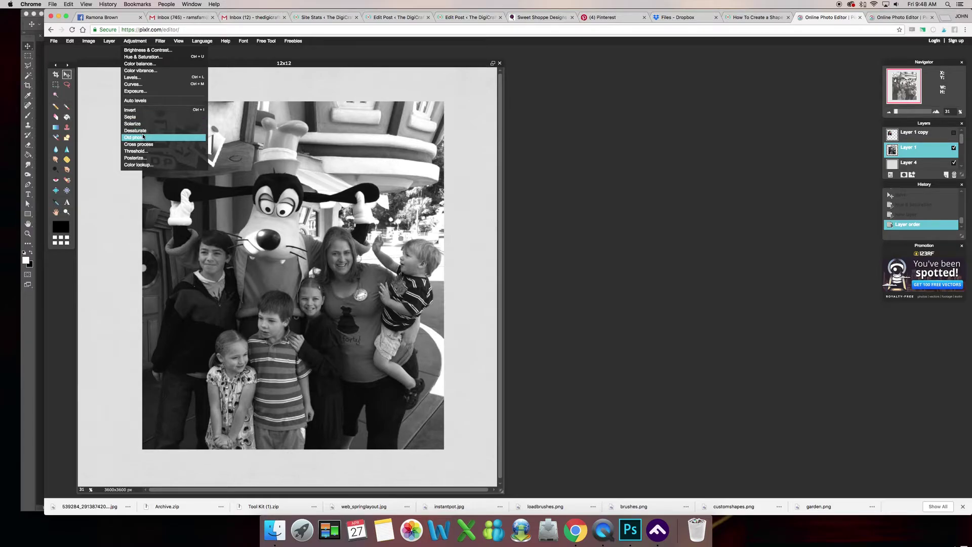
click(162, 41)
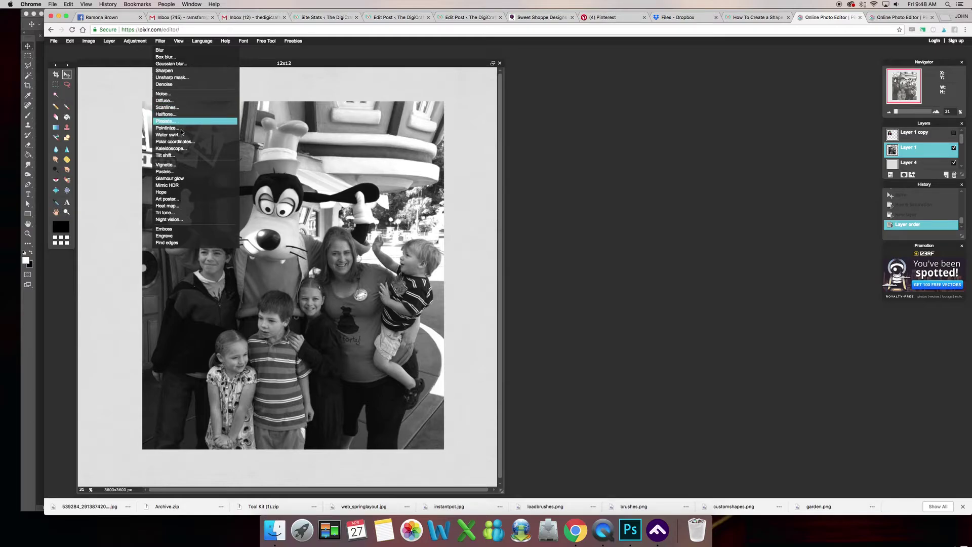
click(854, 102)
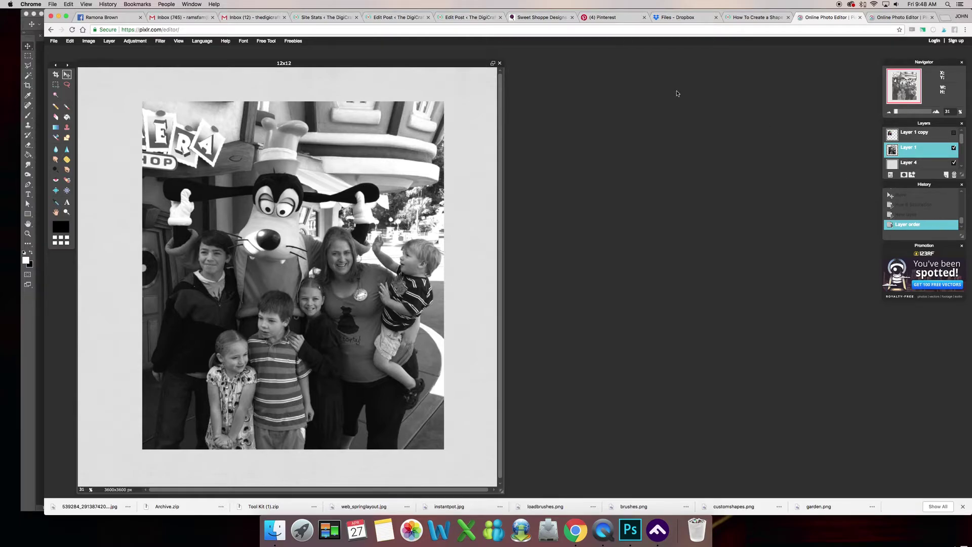
Open the Pixlr support page and search its documentation for "change opacity"
click(266, 40)
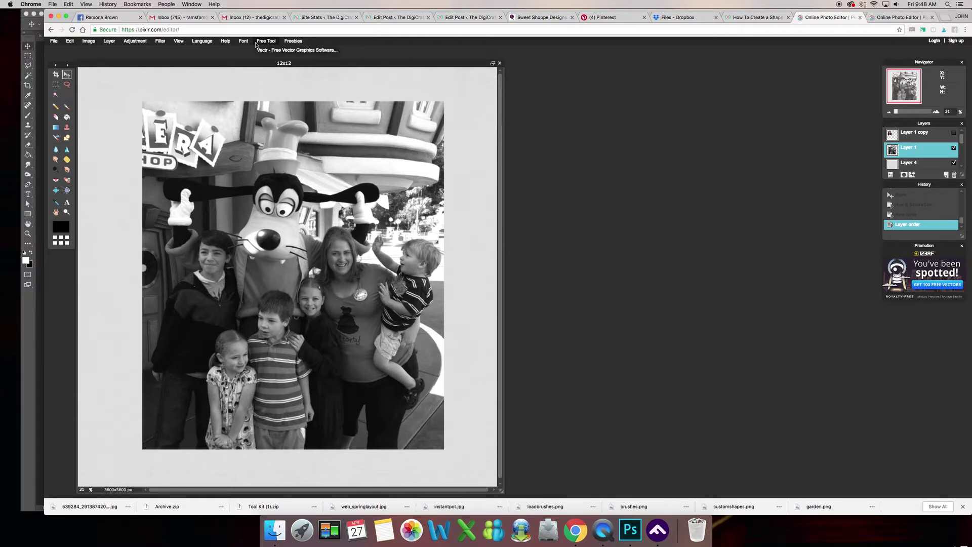
click(220, 54)
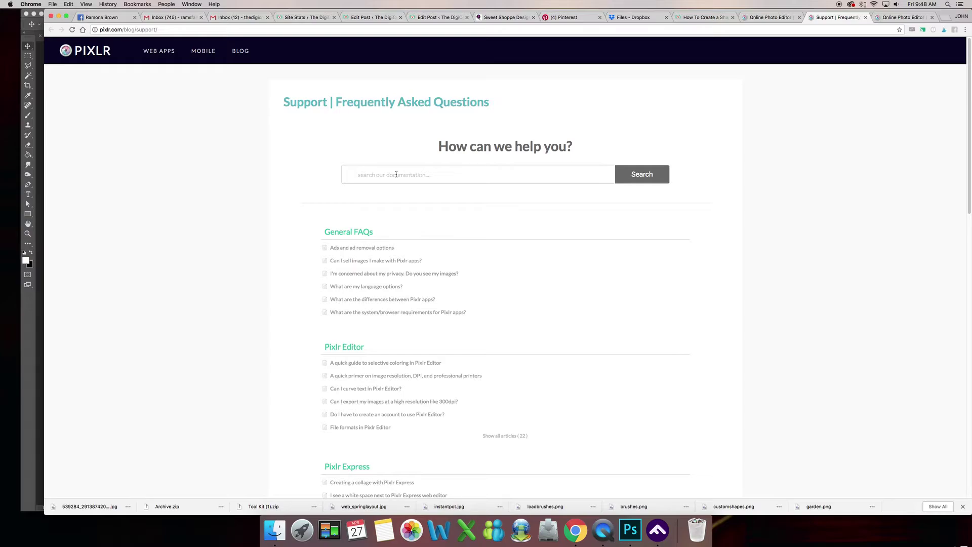
click(771, 17)
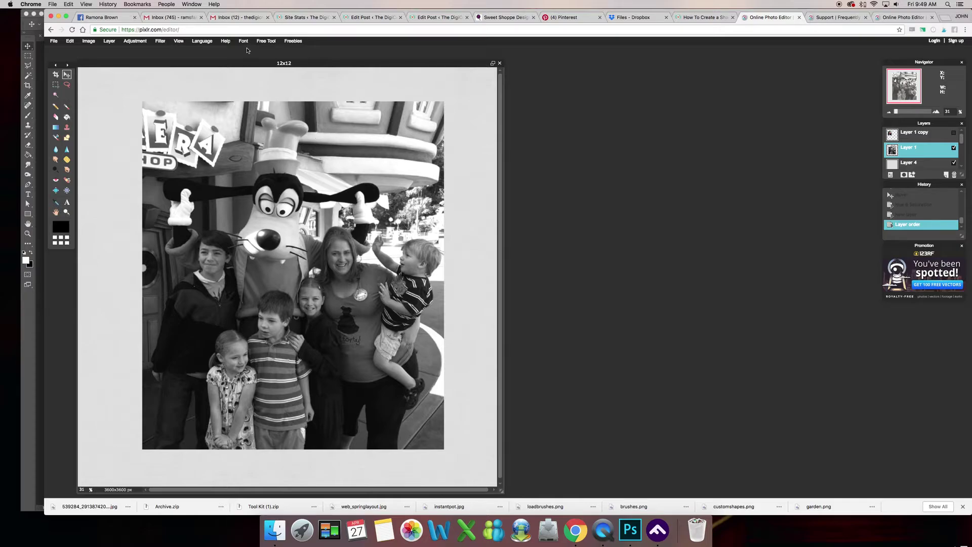
click(835, 17)
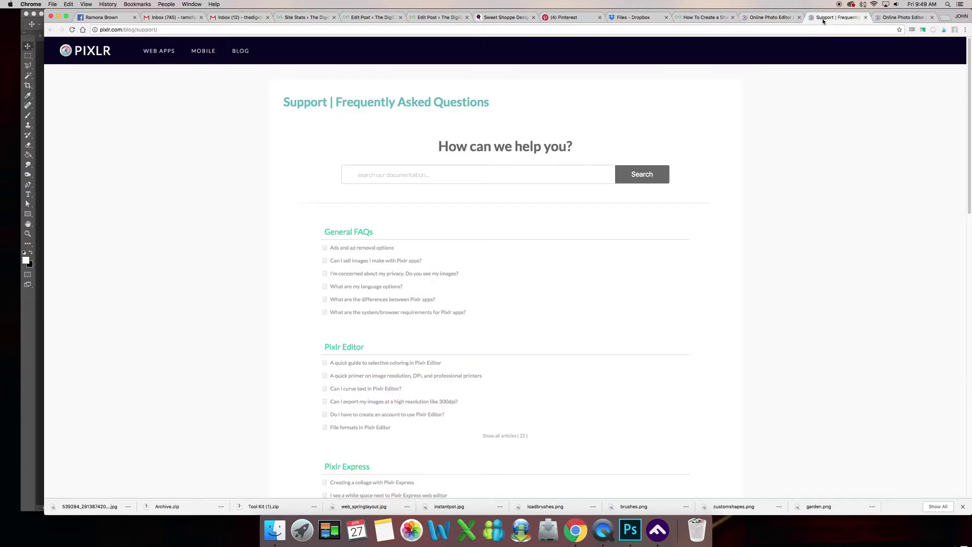
click(410, 174)
text(change)
text(ful)
key(BackSpace)
key(BackSpace)
key(BackSpace)
text(opacity)
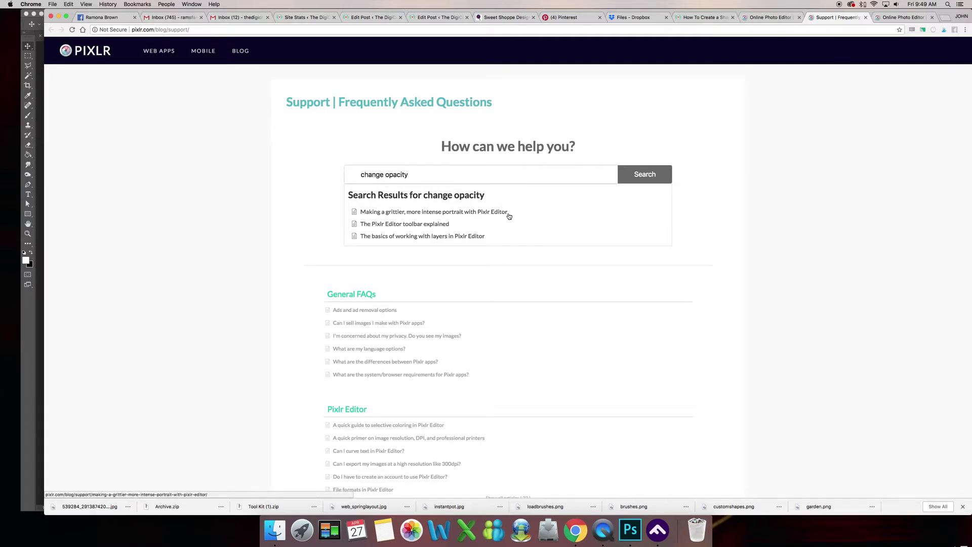
Read through the article "The Pixlr Editor toolbar explained" for opacity instructions and return to the support page
click(404, 225)
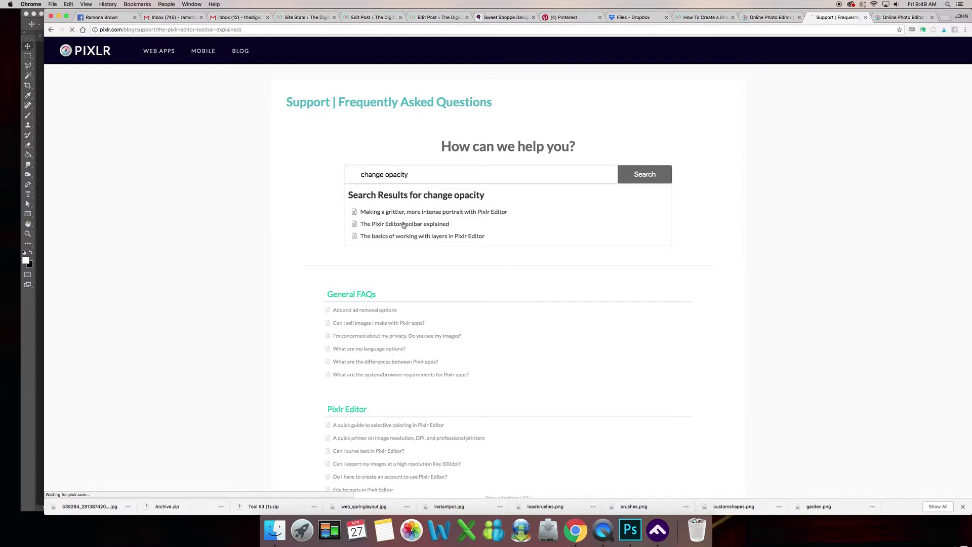
scroll(408, 228, down, 5)
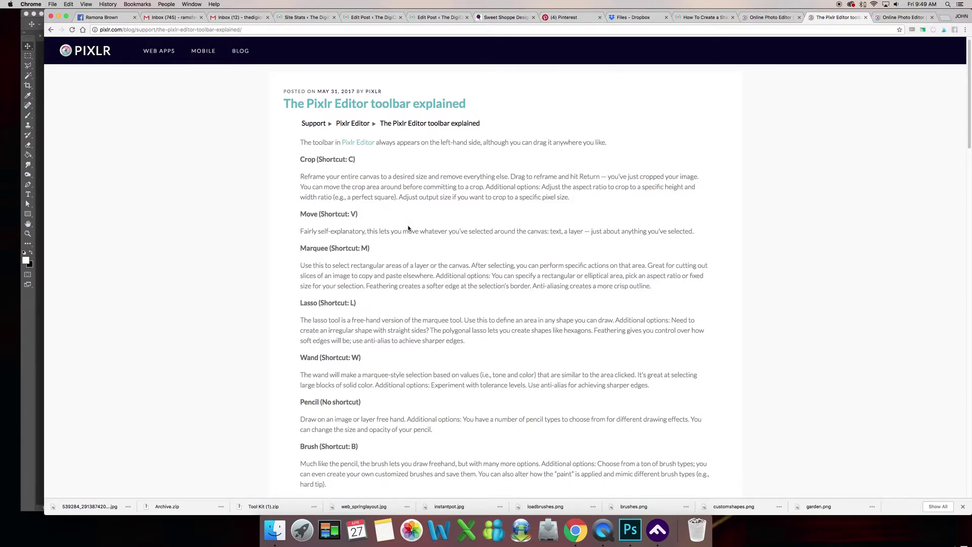
scroll(409, 227, down, 10)
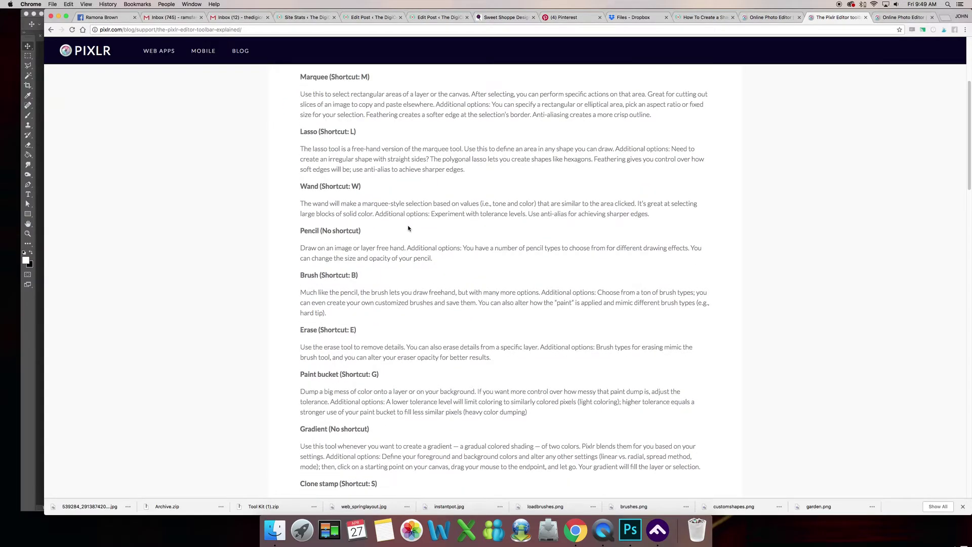
scroll(408, 227, down, 16)
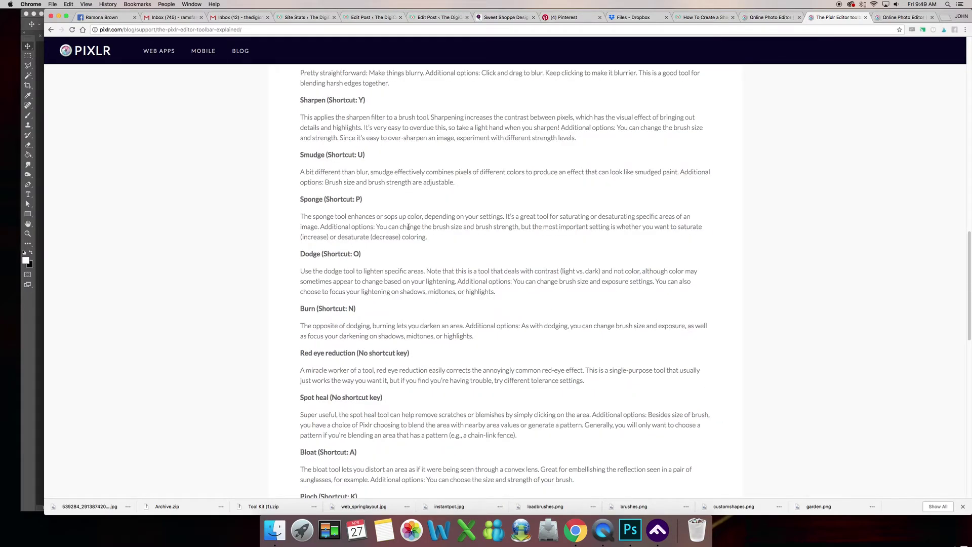
scroll(408, 228, down, 8)
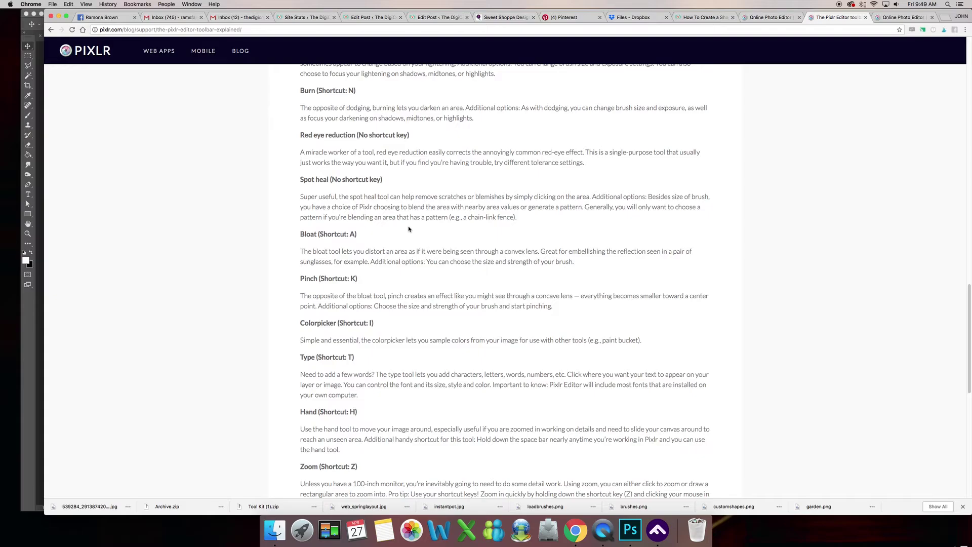
scroll(408, 229, down, 8)
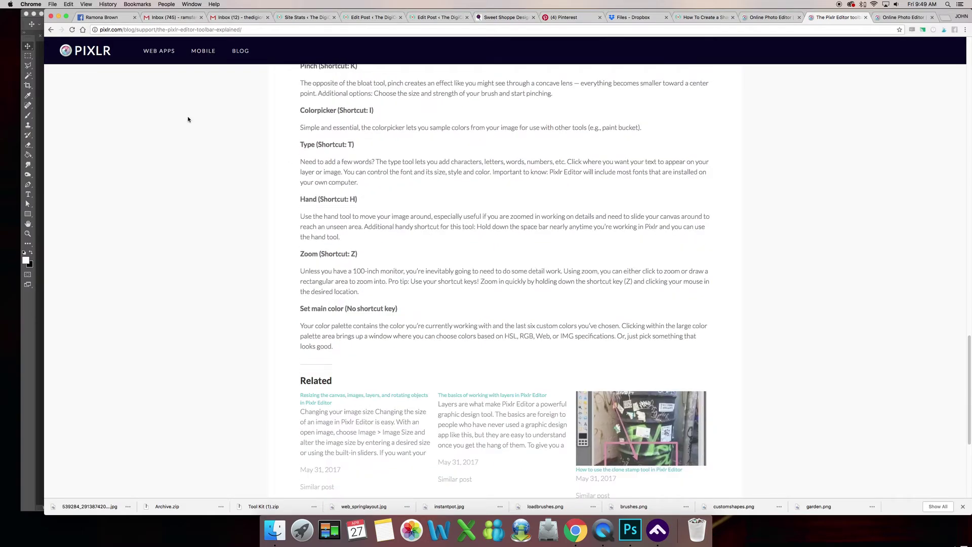
click(50, 29)
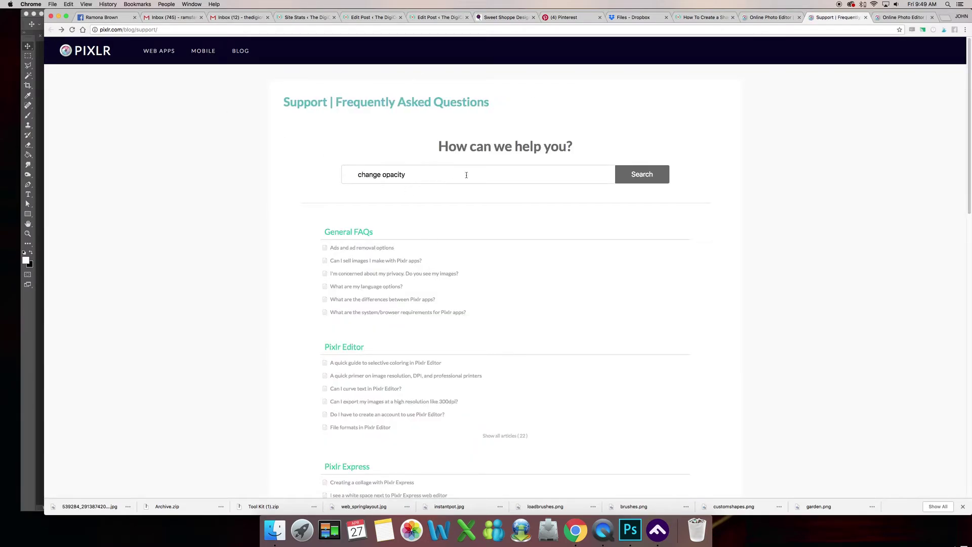
Search the support documentation for "change opacity" and read the article "The basics of working with layers in Pixlr Editor" for opacity instructions
click(632, 178)
click(406, 236)
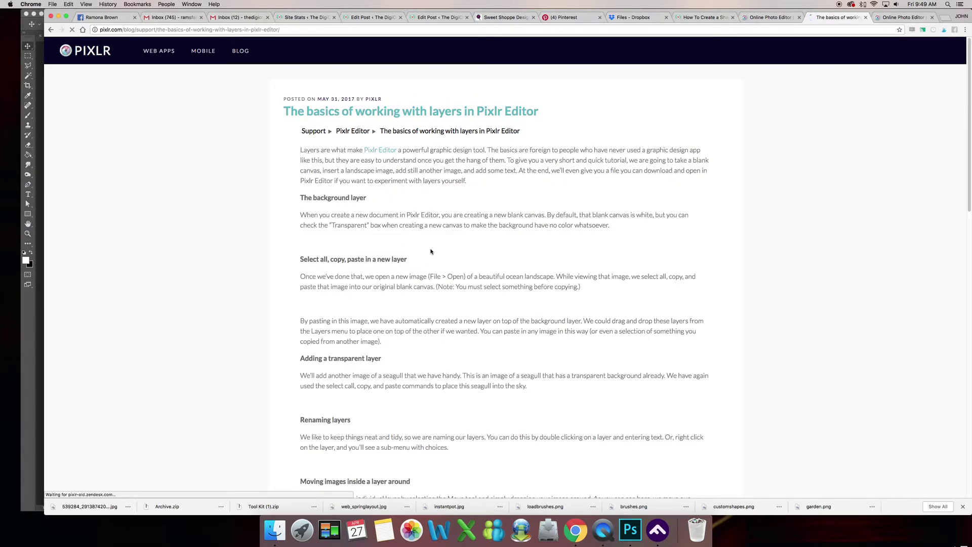
scroll(445, 258, down, 3)
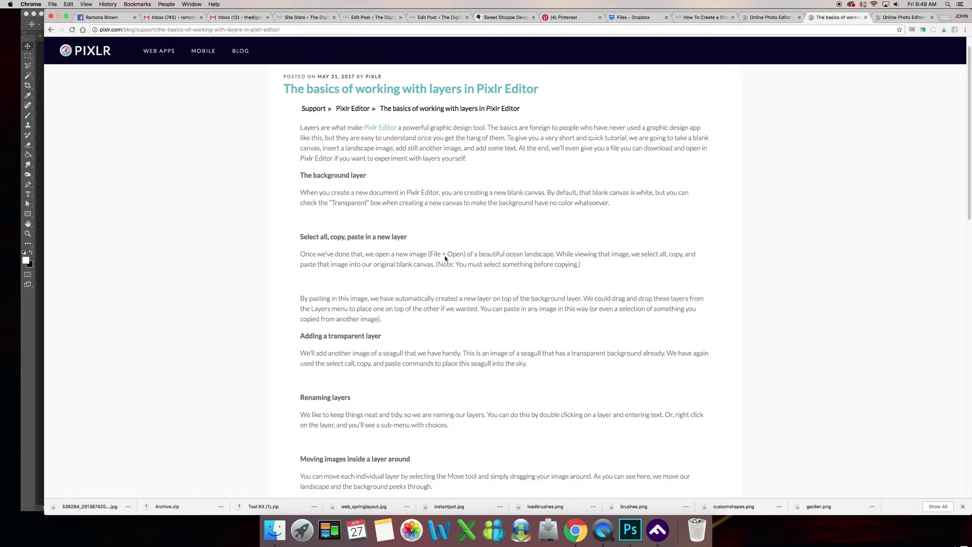
scroll(446, 256, down, 8)
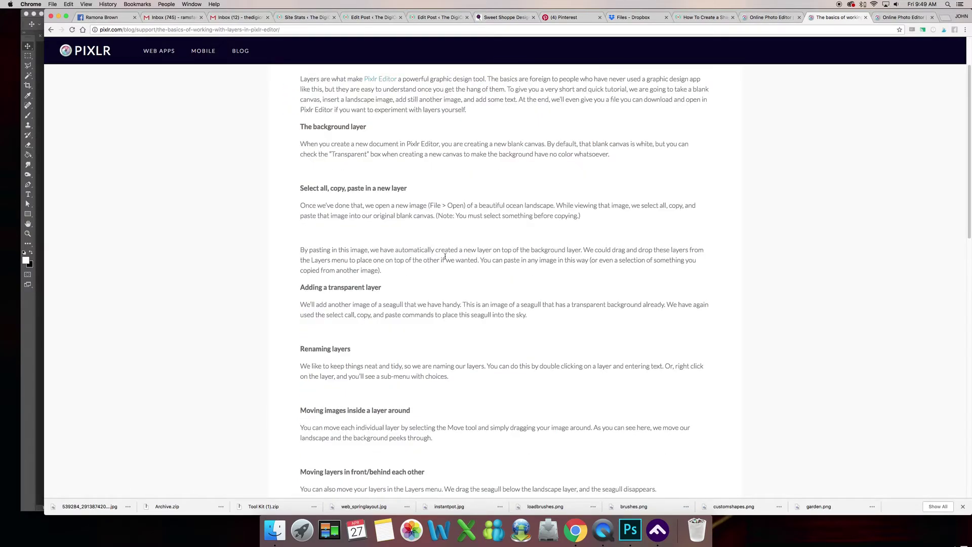
scroll(445, 258, down, 6)
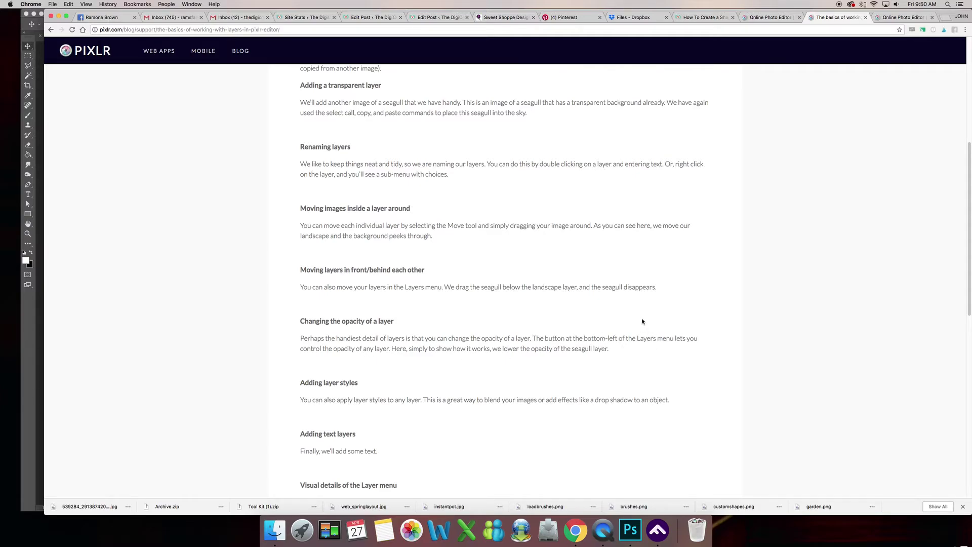
Return to the Pixlr Editor layout and lower the Layer 1 photo's opacity to about 36
click(769, 17)
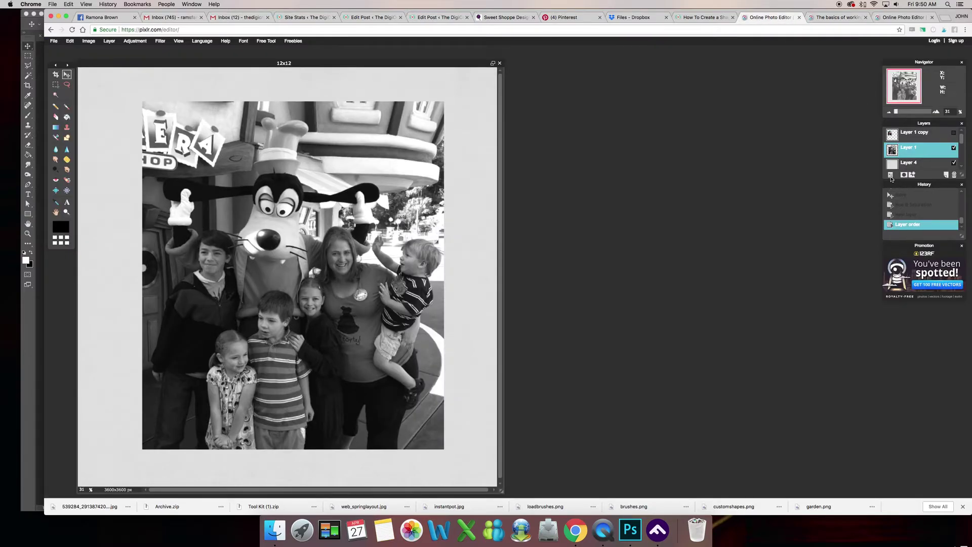
click(891, 175)
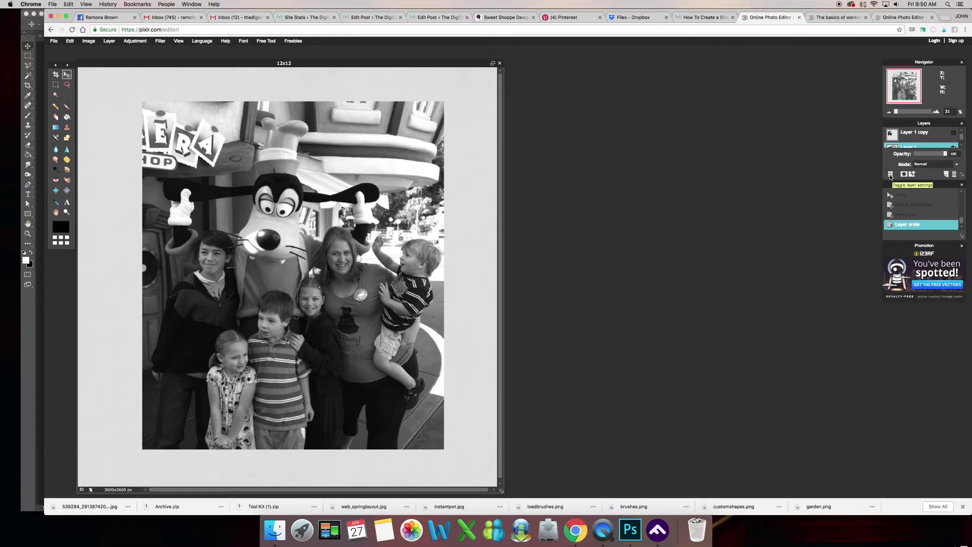
drag(944, 157, 926, 156)
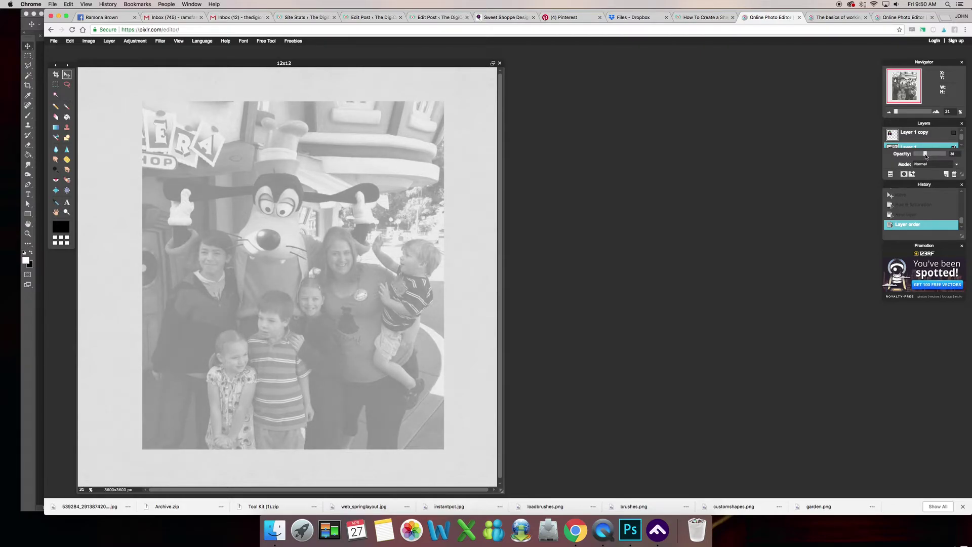
Set the Layer 1 photo's blend mode to Overlay and its opacity to 100
click(950, 166)
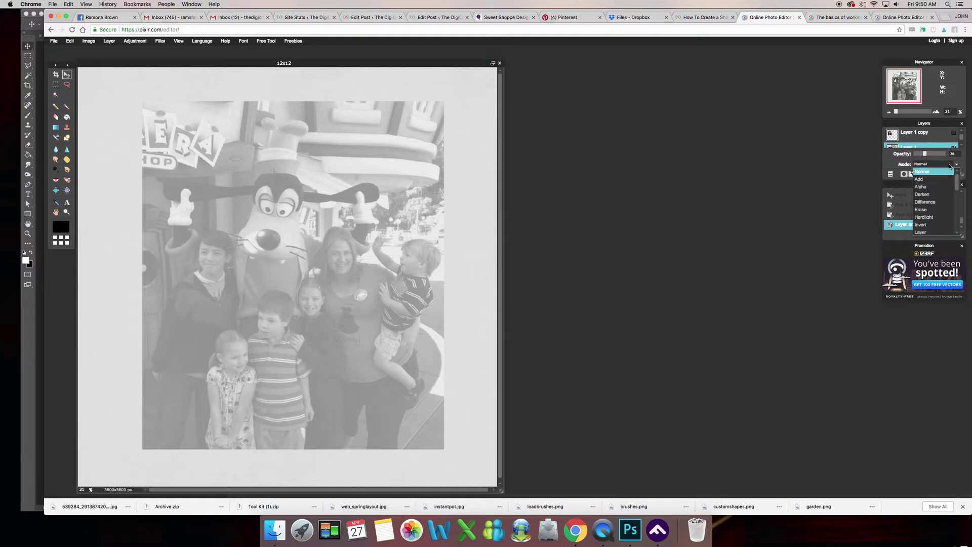
scroll(940, 190, down, 2)
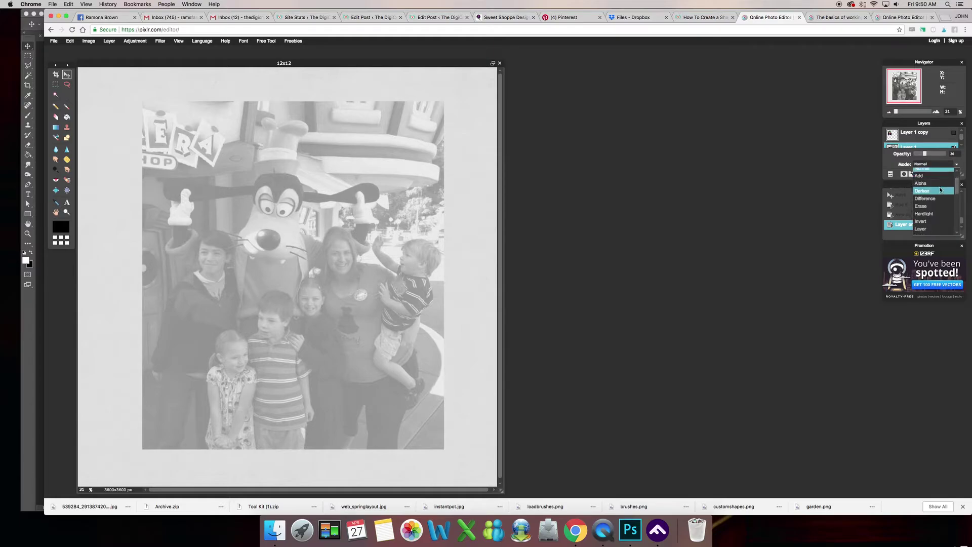
scroll(941, 190, down, 2)
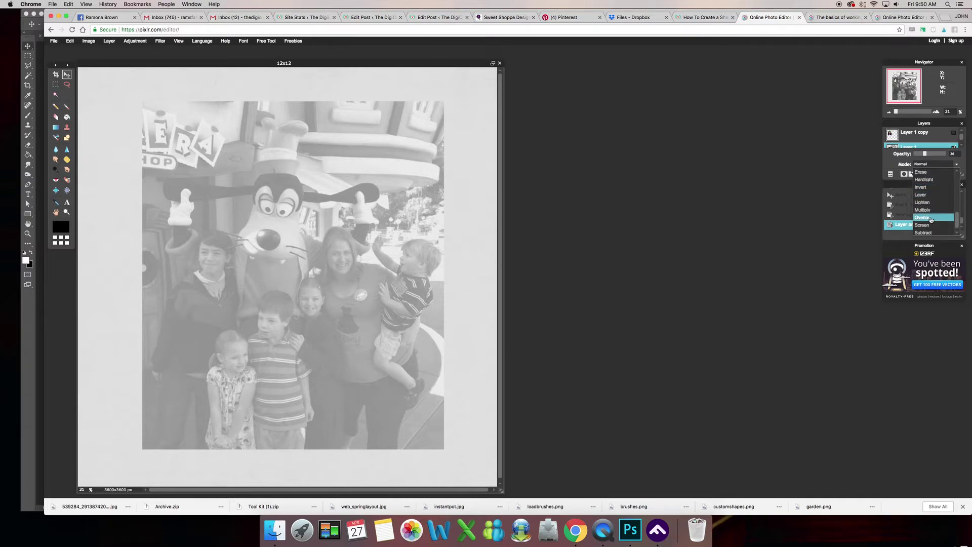
click(931, 218)
drag(925, 155, 950, 157)
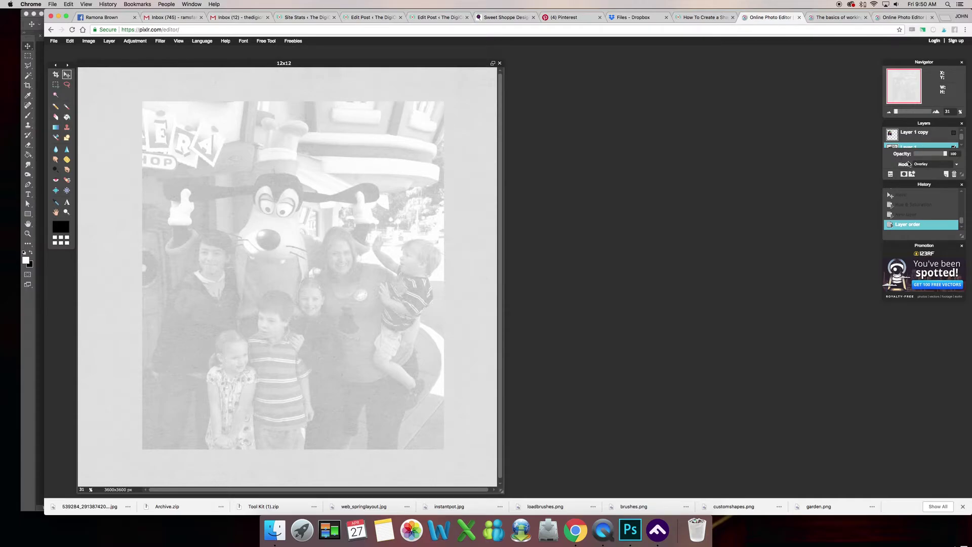
Try the Screen blend mode on the Layer 1 photo and switch it back to Overlay
click(957, 165)
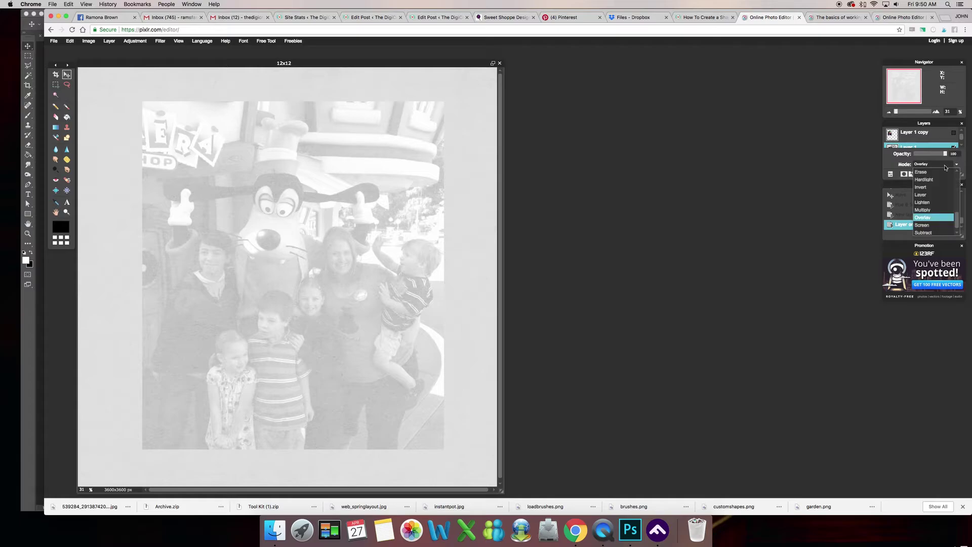
scroll(934, 226, down, 1)
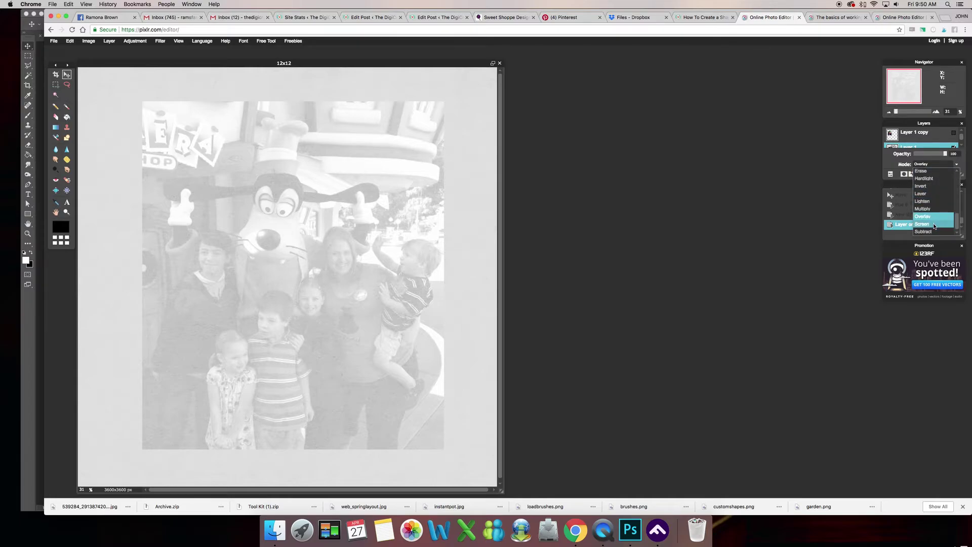
click(935, 225)
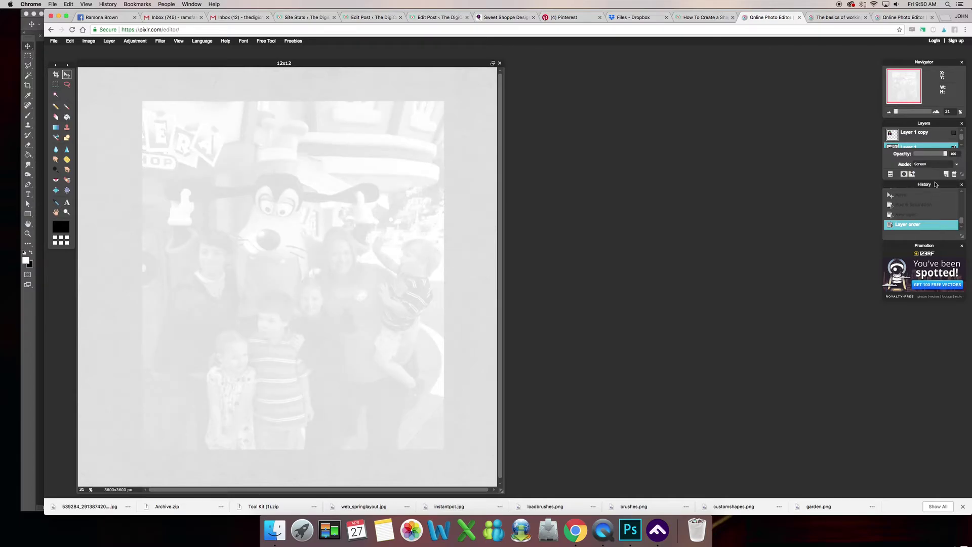
click(946, 168)
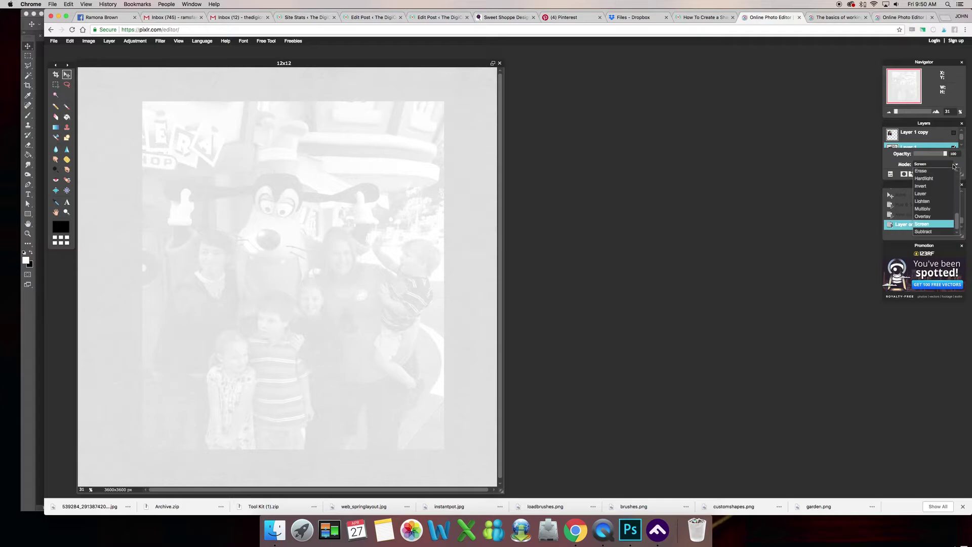
click(933, 222)
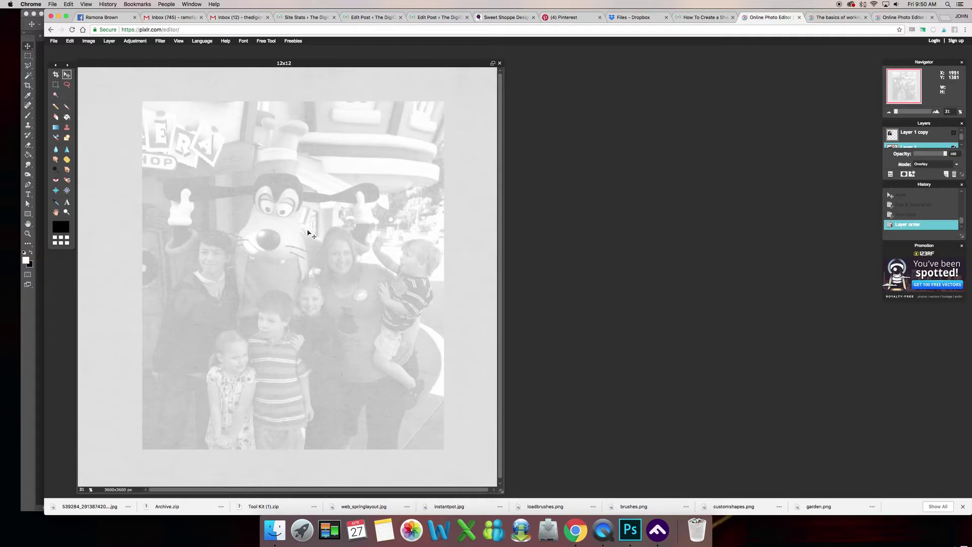
Move the faded photo down and to the right so it runs off the canvas's right and lower edges
drag(306, 237, 365, 277)
drag(304, 219, 310, 219)
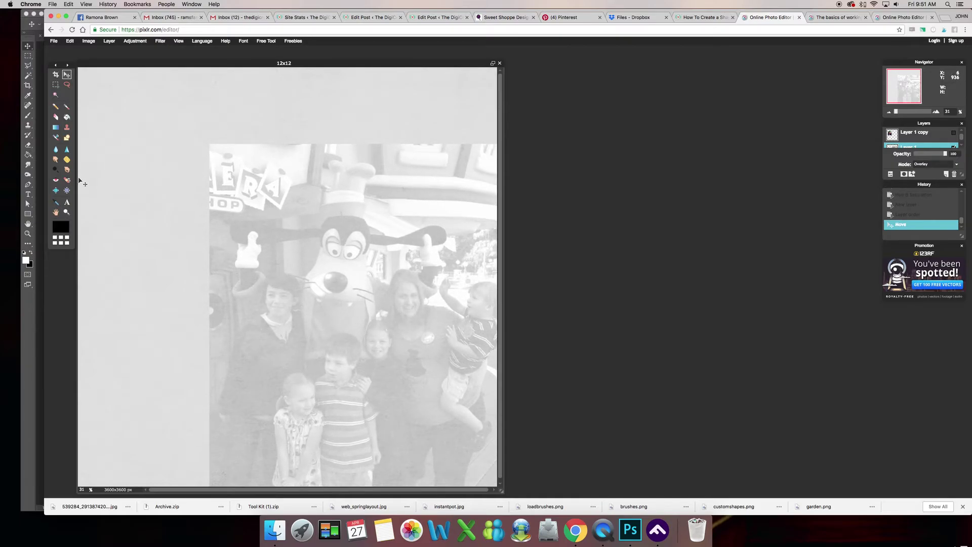
click(67, 159)
click(68, 180)
click(55, 117)
right_click(54, 117)
click(54, 118)
right_click(54, 118)
click(63, 121)
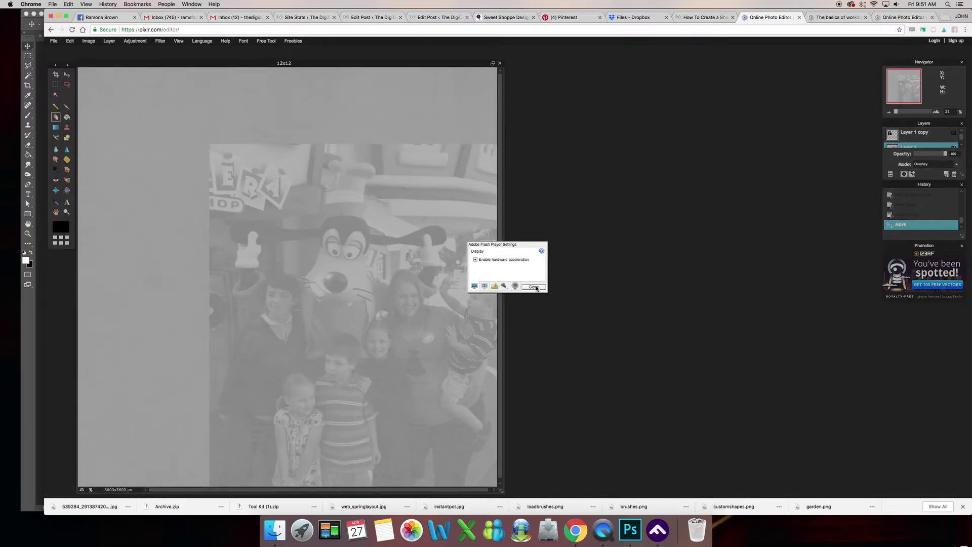
click(535, 287)
Erase irregular strokes along the left and upper edges of the faded photo with the Eraser tool
click(55, 118)
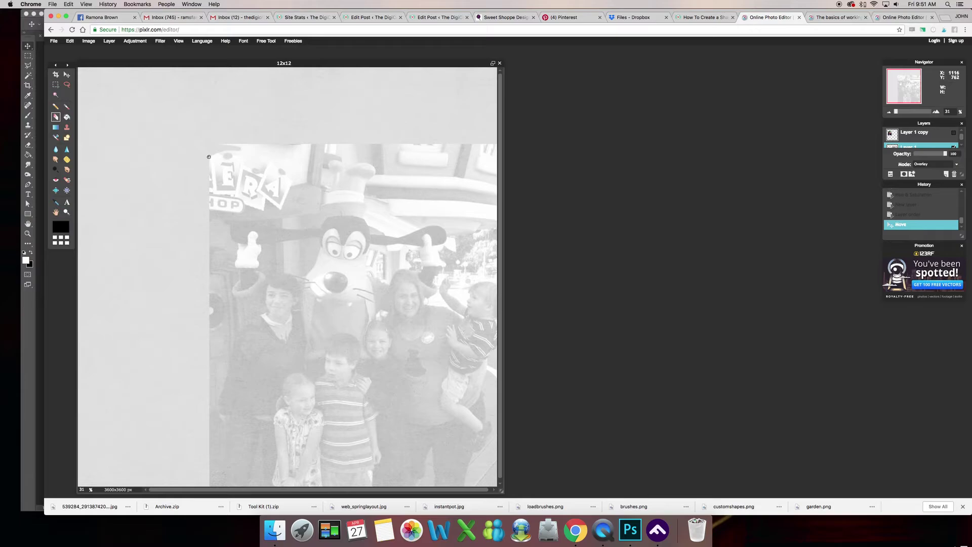
click(203, 172)
mouse_move(216, 485)
mouse_down()
mouse_move(223, 209)
mouse_move(257, 163)
mouse_move(349, 153)
mouse_move(497, 160)
mouse_up()
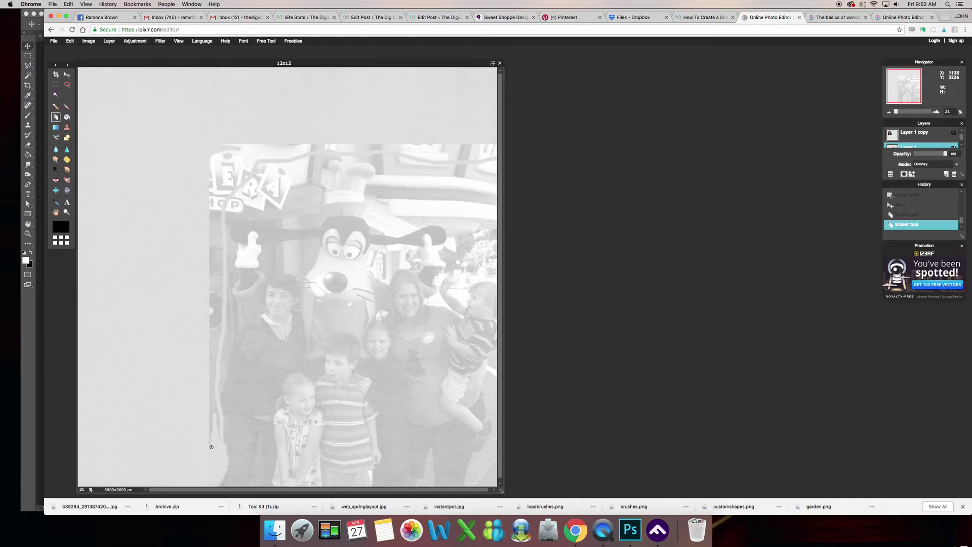
click(210, 438)
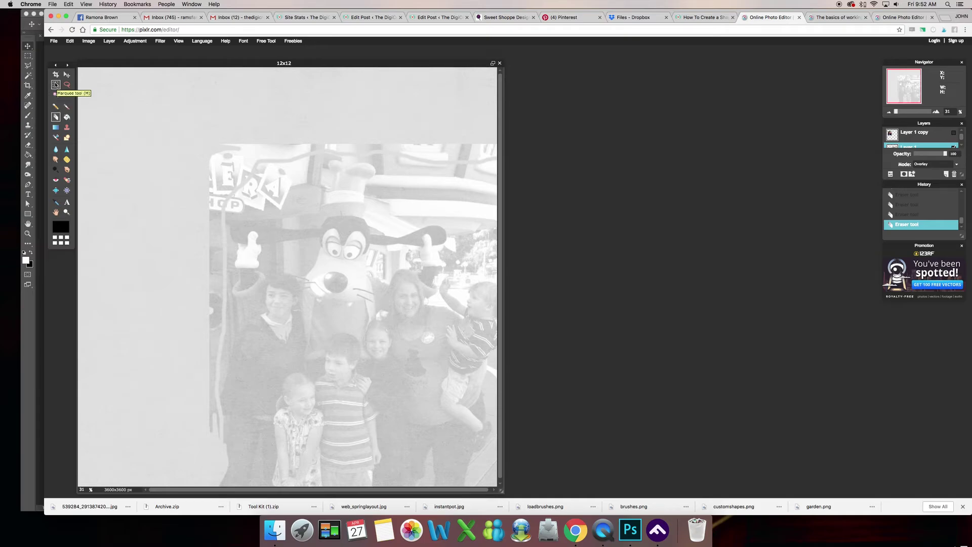
Lasso an irregular strip along the faded photo's left and upper edges, clear it, and deselect
click(67, 84)
mouse_move(217, 133)
mouse_down()
mouse_move(181, 163)
mouse_move(164, 437)
mouse_move(163, 482)
mouse_move(197, 502)
mouse_move(226, 471)
mouse_move(226, 372)
mouse_up()
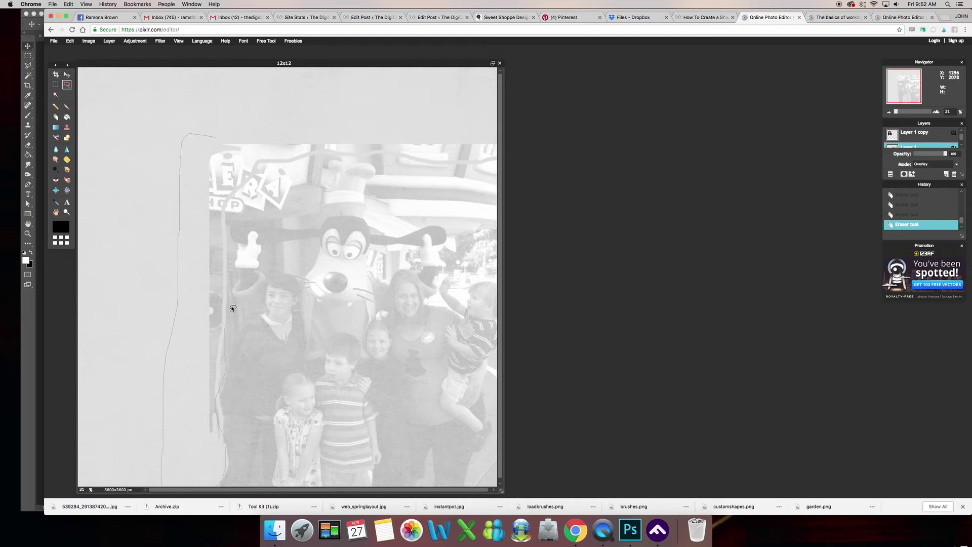
mouse_move(264, 181)
mouse_down()
mouse_move(319, 159)
mouse_move(491, 164)
mouse_move(480, 128)
mouse_move(316, 123)
mouse_up()
drag(223, 134, 219, 134)
key(Delete)
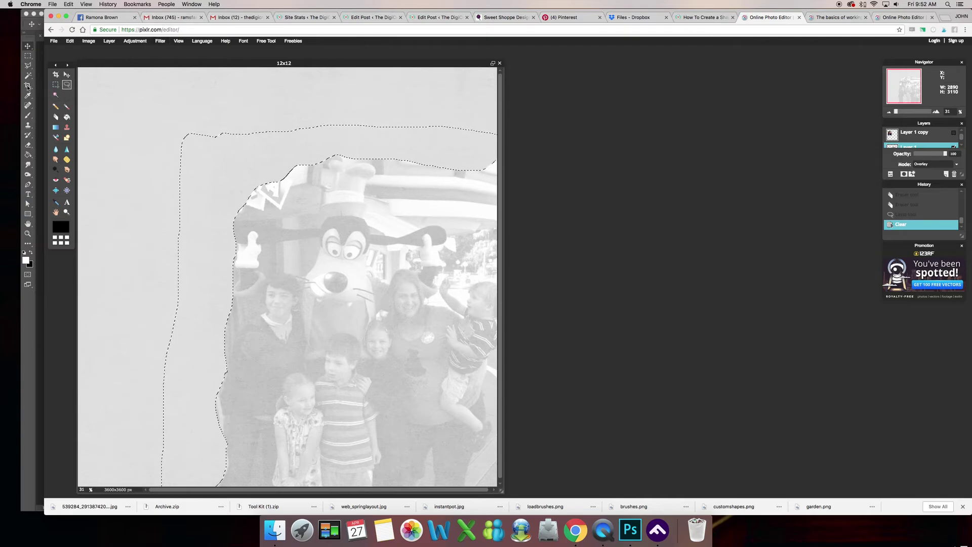
click(67, 75)
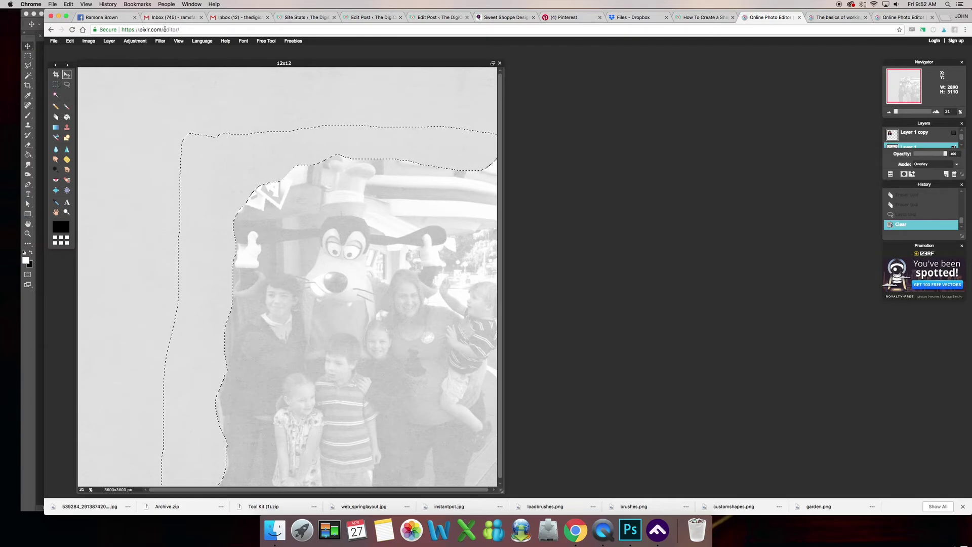
click(109, 41)
mouse_move(71, 45)
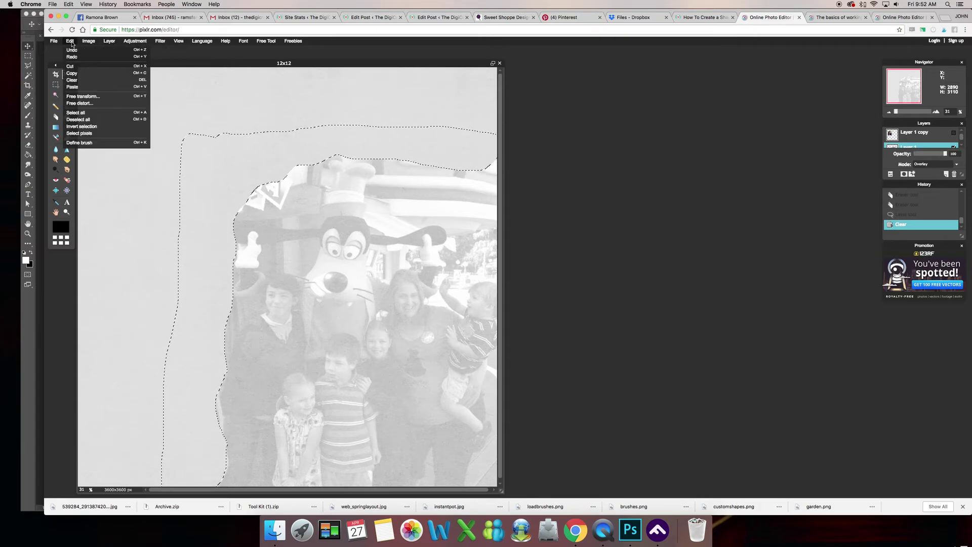
click(90, 120)
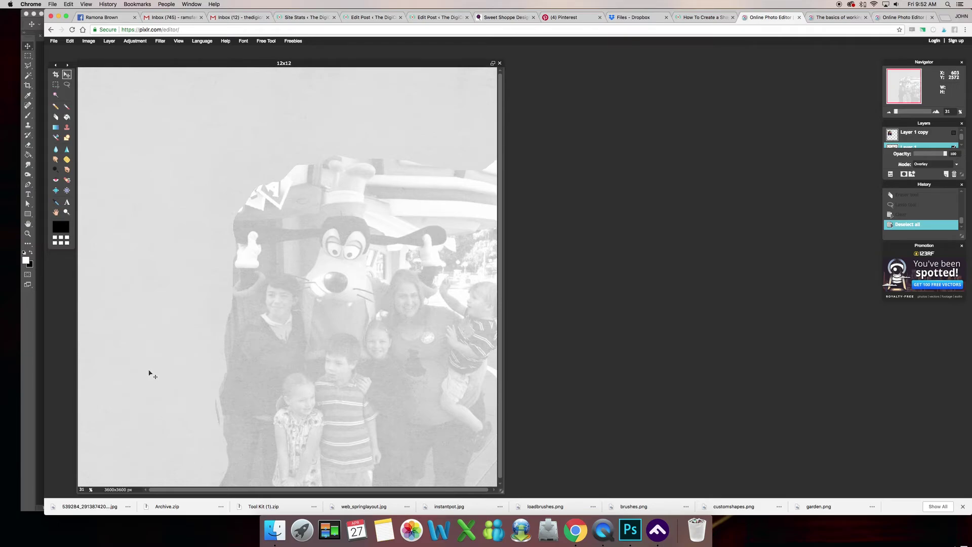
Smudge the faded photo's upper edge around the top of the character's hat
click(66, 170)
click(56, 160)
mouse_move(342, 171)
mouse_down()
mouse_move(319, 158)
mouse_move(346, 156)
mouse_move(319, 159)
mouse_move(368, 167)
mouse_up()
click(74, 3)
click(77, 17)
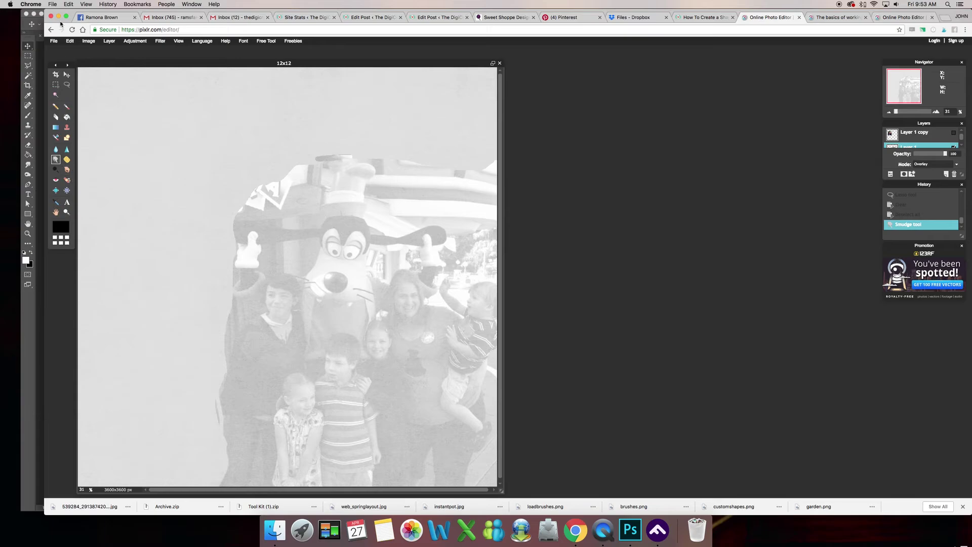
click(68, 5)
click(70, 16)
Apply a short Burn tool stroke to the faded photo's edge at the upper right of the canvas
click(67, 75)
click(66, 171)
click(66, 161)
click(66, 171)
drag(490, 166, 496, 170)
Show the colour Layer 1 copy and nudge the faded background photo slightly to the left
click(66, 75)
click(955, 133)
mouse_move(235, 182)
mouse_down()
mouse_move(234, 194)
mouse_move(230, 173)
mouse_move(226, 185)
mouse_up()
Move Layer 1 copy below Layer 1 in the layer order and return it to the top
drag(929, 132, 929, 149)
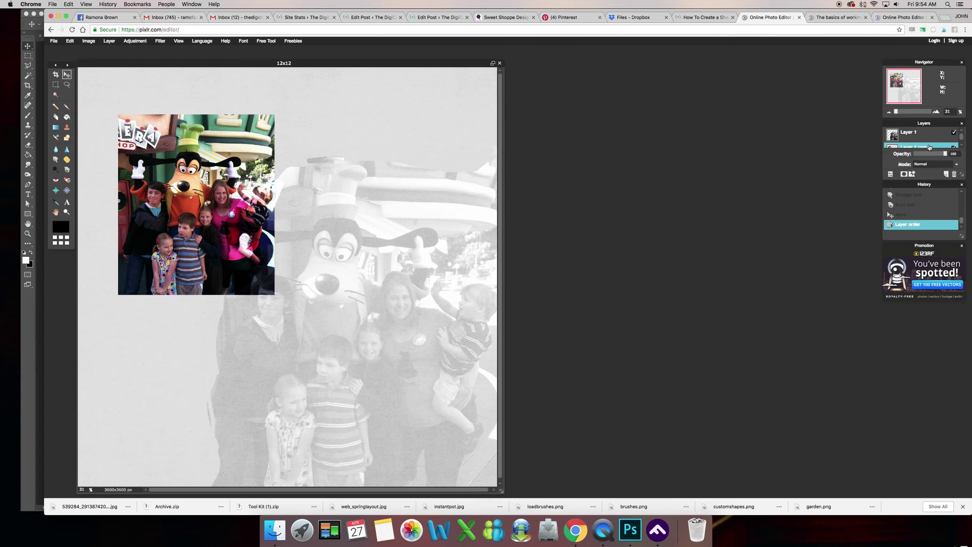
scroll(928, 143, down, 1)
scroll(927, 142, up, 1)
drag(925, 146, 926, 129)
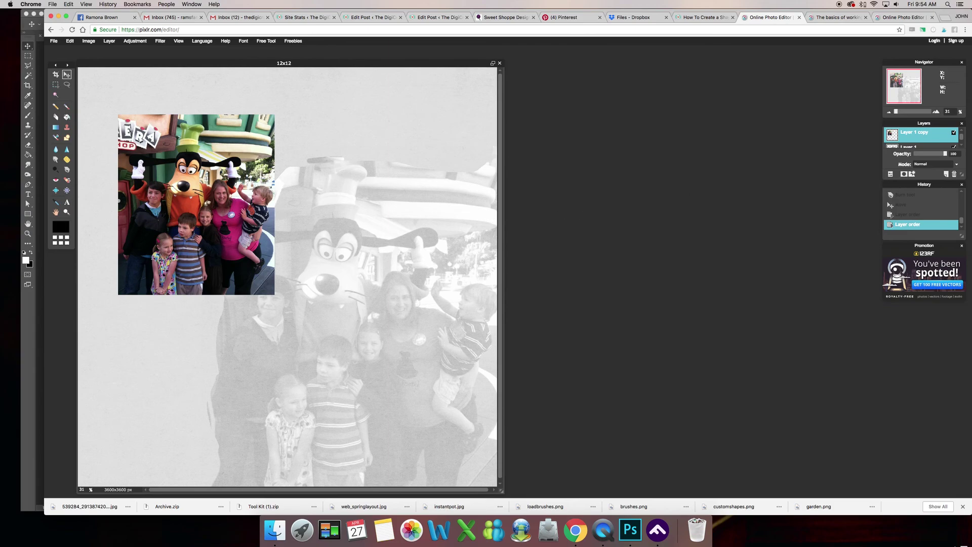
Position the small colour photo left of the canvas centre, overlapping the upper left part of the faded photo
mouse_move(164, 194)
mouse_down()
mouse_move(173, 231)
mouse_move(192, 239)
mouse_move(158, 202)
mouse_move(165, 174)
mouse_move(256, 172)
mouse_move(149, 172)
mouse_move(133, 256)
mouse_move(136, 178)
mouse_move(159, 193)
mouse_up()
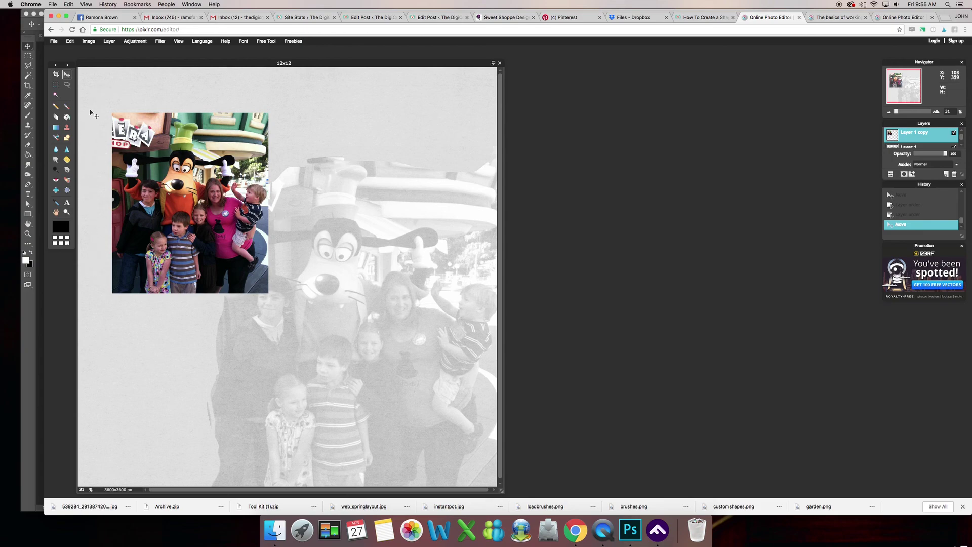
drag(180, 208, 223, 259)
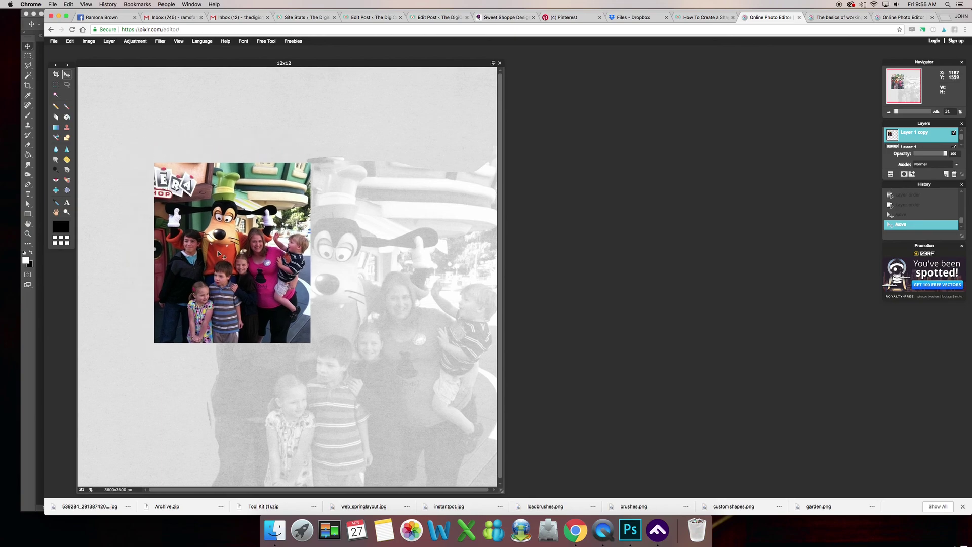